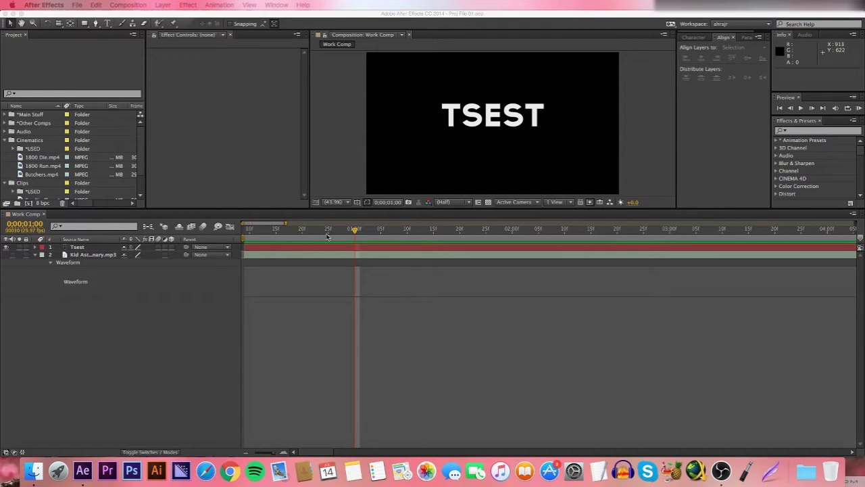
- Select the Tsest text layer in the Work Comp timeline
{"action": "left_click", "coordinate": [289, 257]}
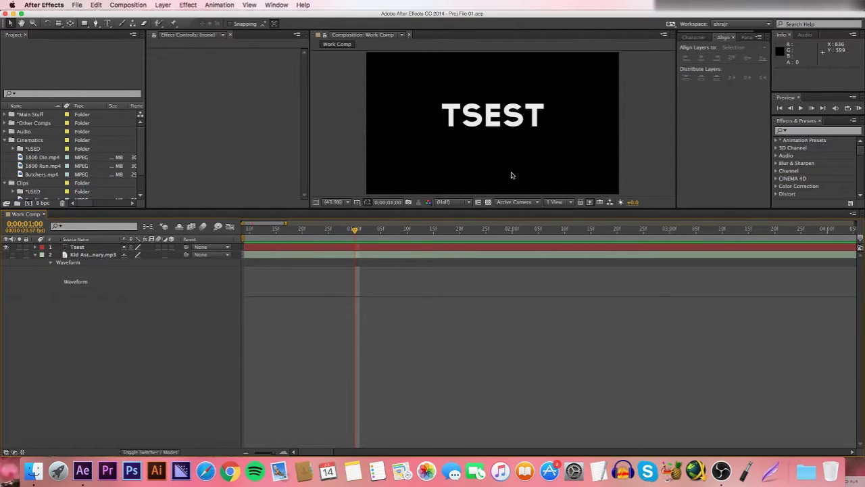
{"action": "left_click", "coordinate": [390, 246]}
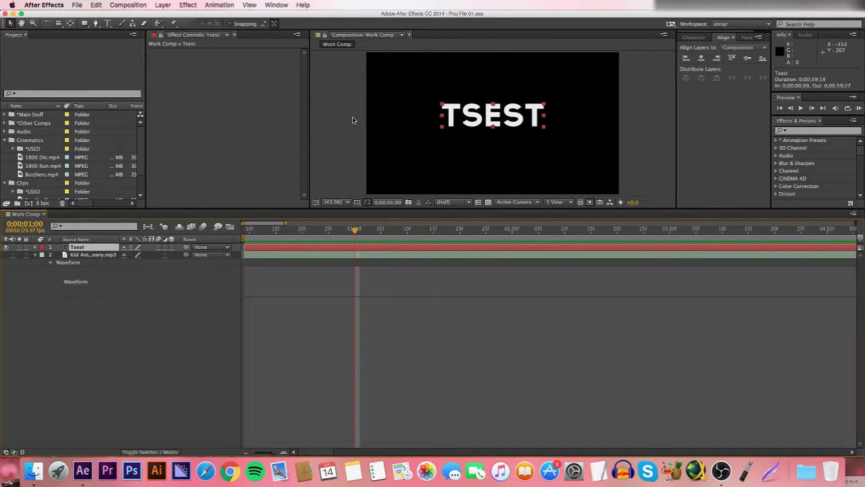
- Delete the Tsest layer, then zoom out and preview the song from the start
{"action": "key", "text": "Delete"}
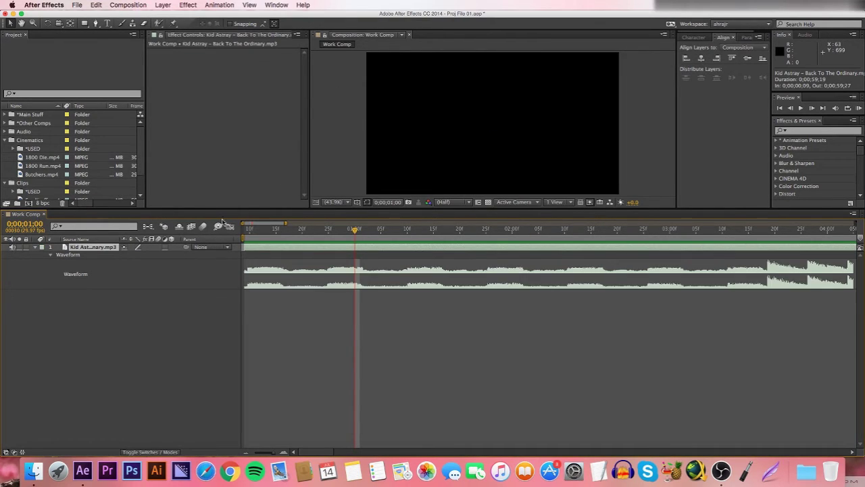
{"action": "left_click_drag", "start_coordinate": [286, 223], "coordinate": [301, 230]}
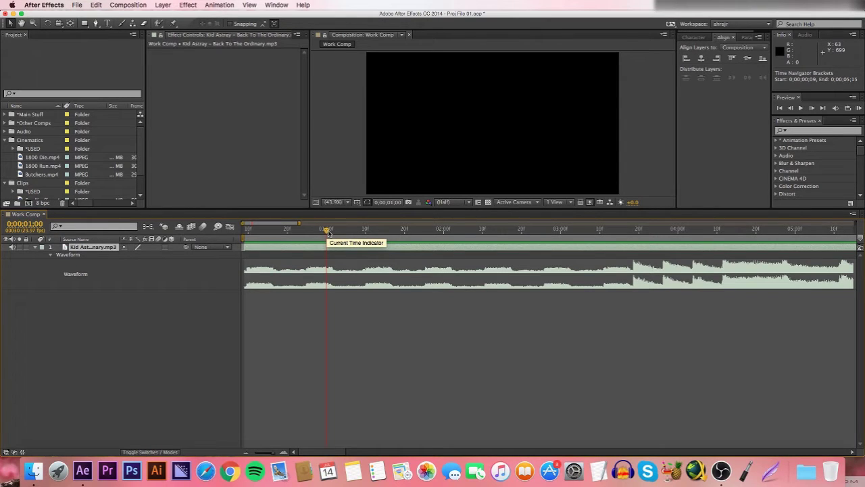
{"action": "left_click_drag", "start_coordinate": [328, 232], "coordinate": [246, 266]}
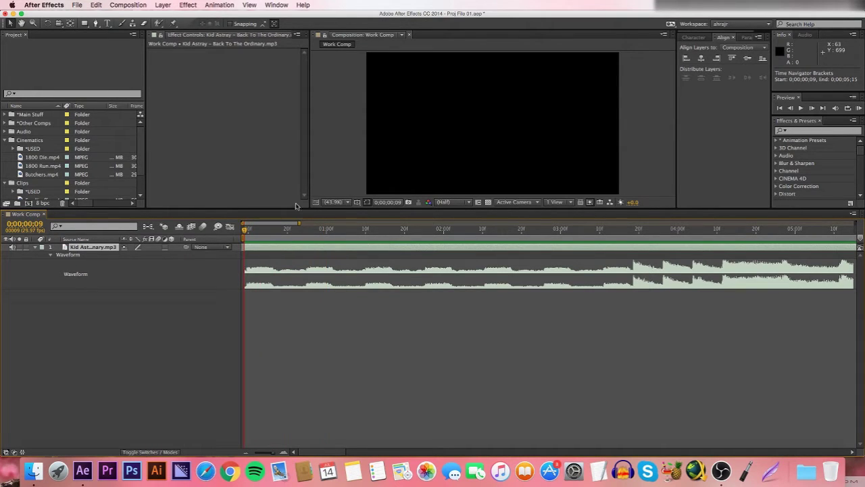
{"action": "left_click_drag", "start_coordinate": [299, 224], "coordinate": [330, 224]}
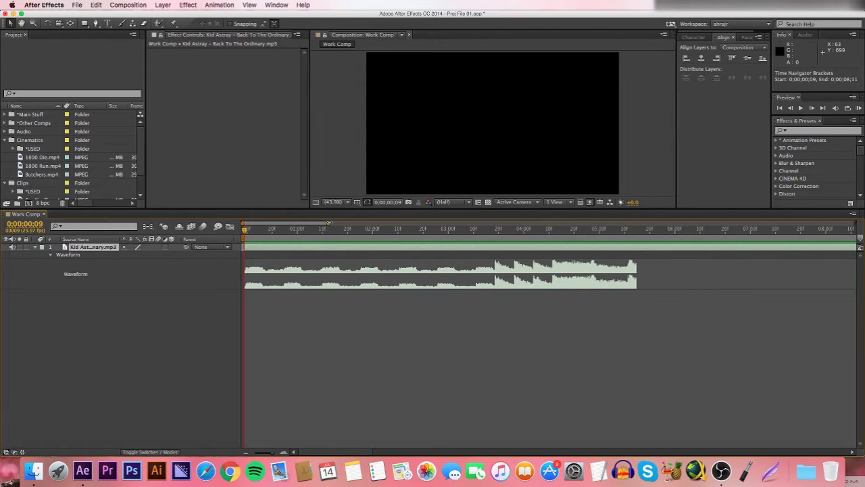
{"action": "key", "text": "KP_Decimal"}
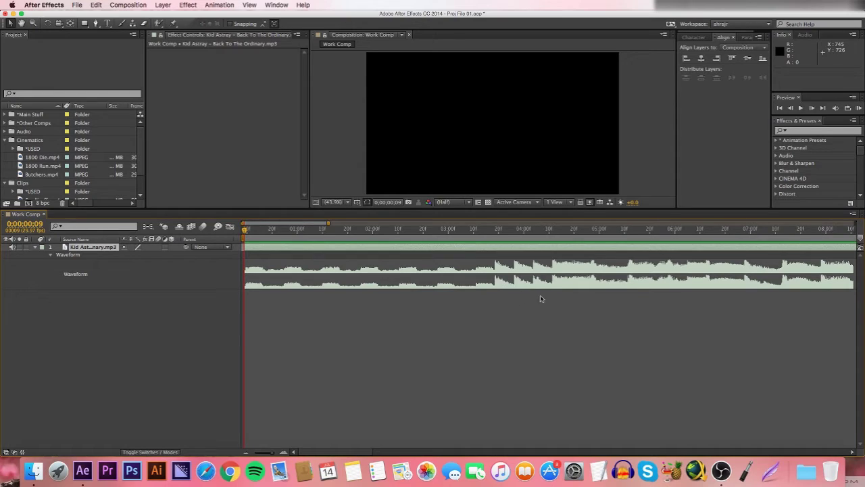
- Park the current time at 0;00;03;18 and zoom the timeline in around the beat
{"action": "left_click", "coordinate": [491, 230]}
{"action": "left_click_drag", "start_coordinate": [493, 237], "coordinate": [494, 238]}
{"action": "left_click_drag", "start_coordinate": [330, 224], "coordinate": [288, 232]}
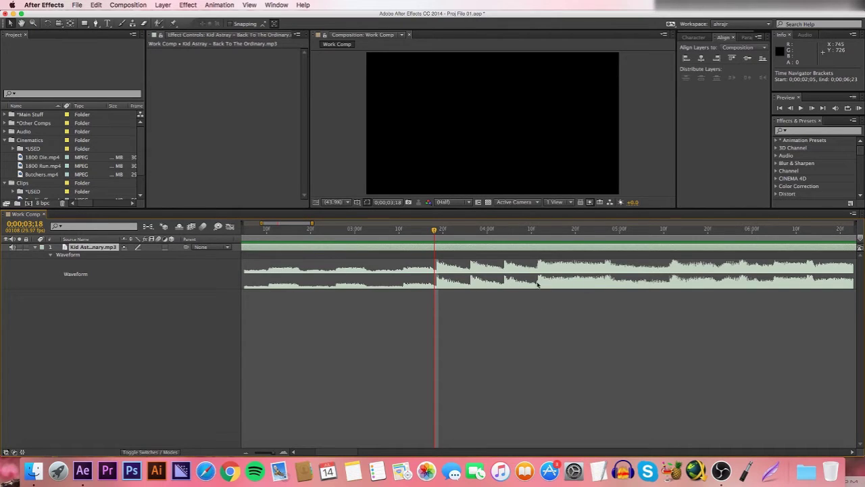
- Set the current time to 0;00;04;11, stepping frames to confirm the beat
{"action": "left_click", "coordinate": [536, 231]}
{"action": "key", "text": "Page_Down"}
{"action": "key", "text": "Page_Up"}
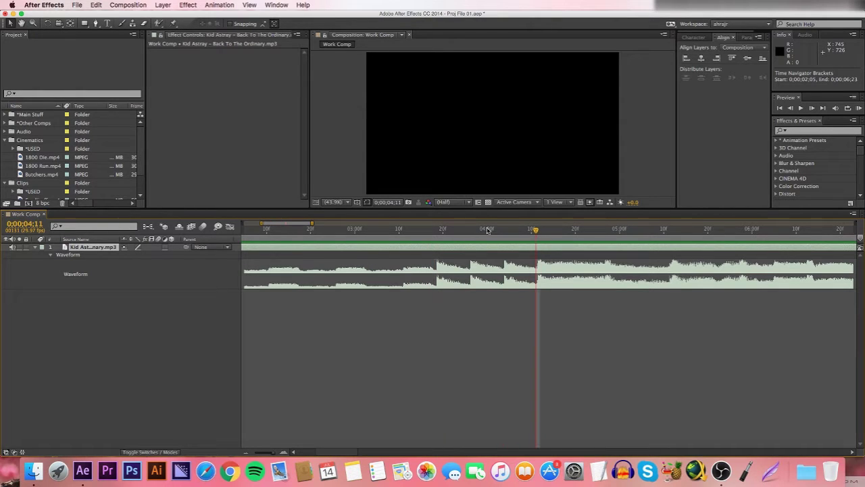
{"action": "mouse_move", "coordinate": [313, 224]}
{"action": "left_mouse_down"}
{"action": "mouse_move", "coordinate": [303, 224]}
{"action": "mouse_move", "coordinate": [314, 223]}
{"action": "left_mouse_up"}
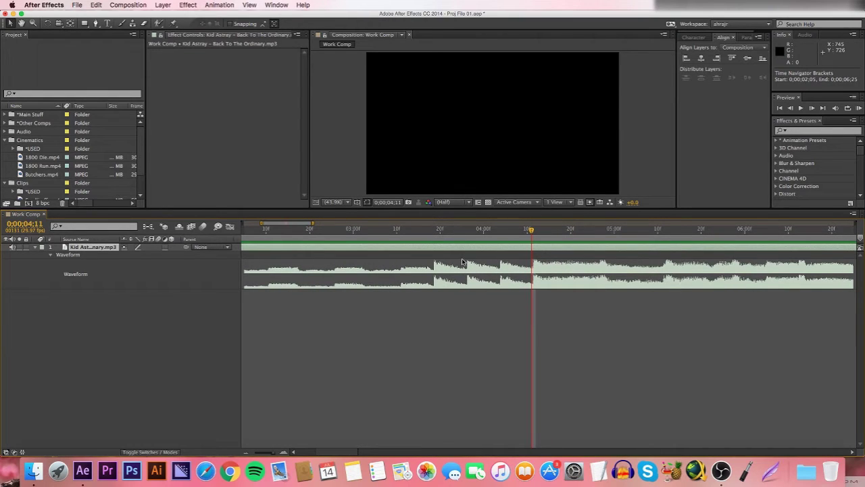
{"action": "key", "text": "Page_Down"}
{"action": "key", "text": "Page_Up"}
- Split the music layer at 0;00;04;11 and show the new top layer's waveform
{"action": "key", "text": "Page_Down"}
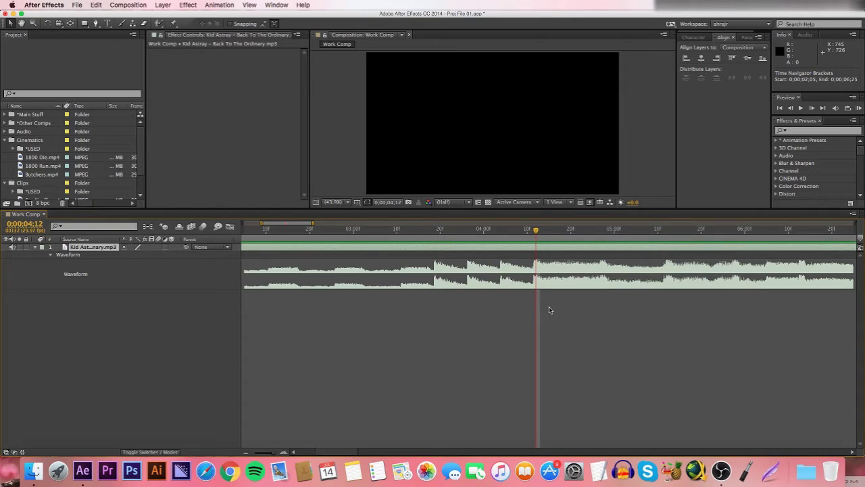
{"action": "key", "text": "Page_Up"}
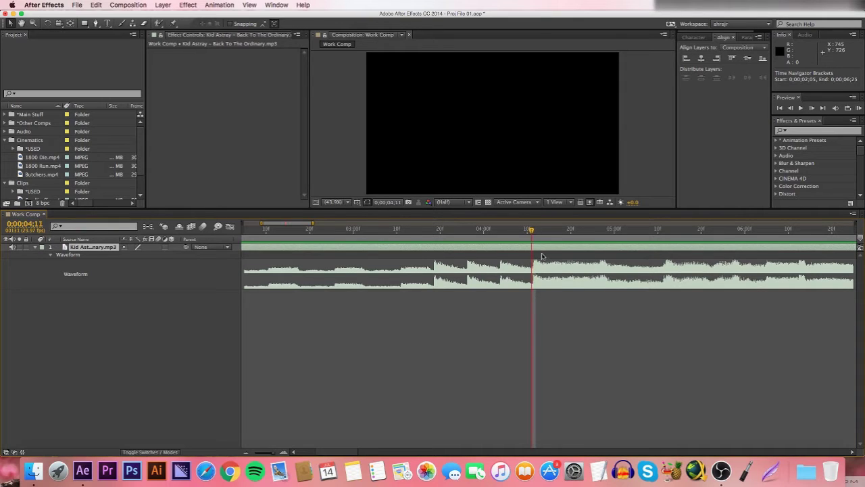
{"action": "key", "text": "super+shift+d"}
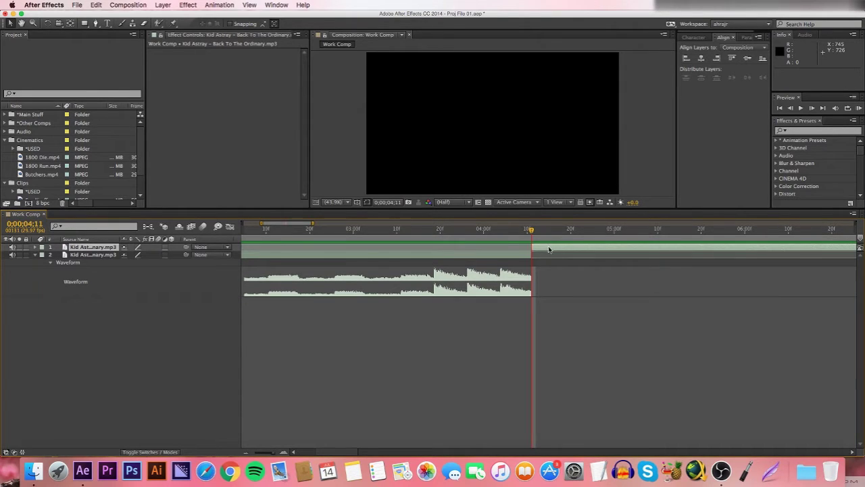
{"action": "key", "text": "l"}
{"action": "key", "text": "l"}
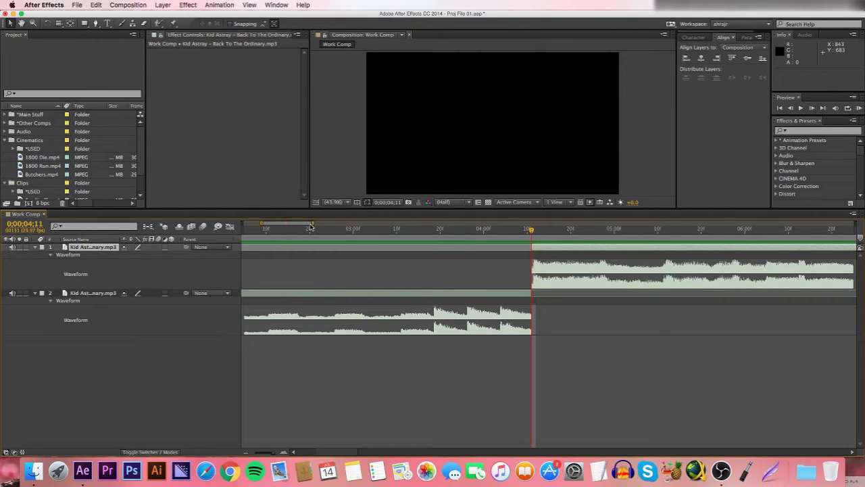
- Slide the second song part earlier and preview the edit
{"action": "left_click_drag", "start_coordinate": [311, 228], "coordinate": [407, 228]}
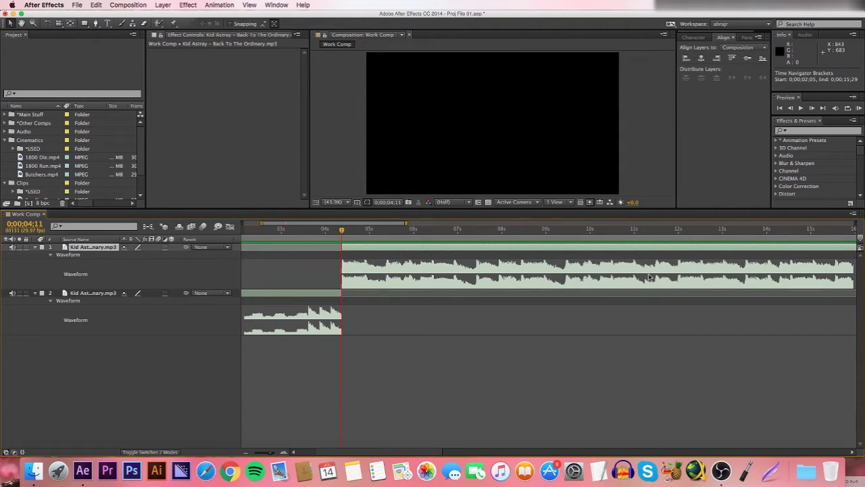
{"action": "left_click_drag", "start_coordinate": [845, 244], "coordinate": [667, 250]}
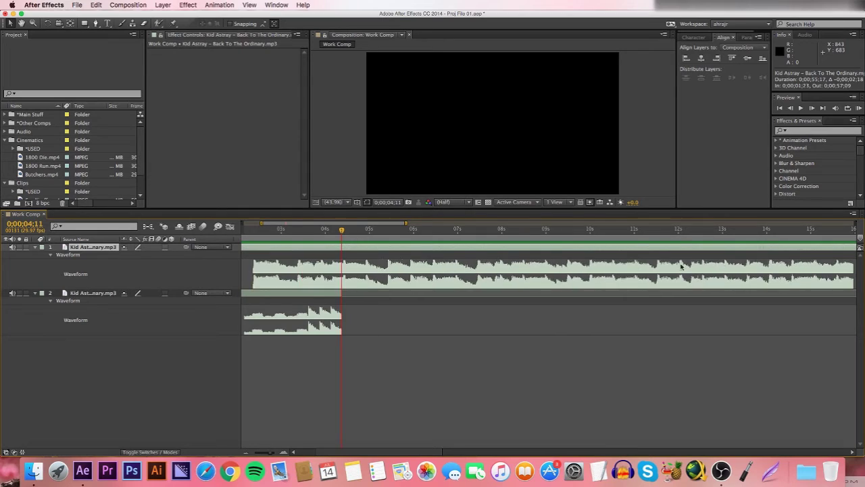
{"action": "key", "text": "KP_Decimal"}
{"action": "left_click", "coordinate": [715, 231]}
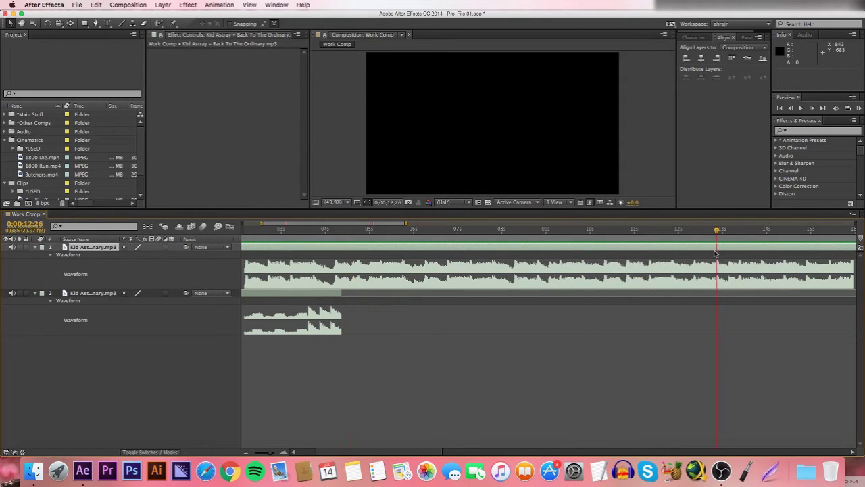
{"action": "left_click", "coordinate": [340, 231]}
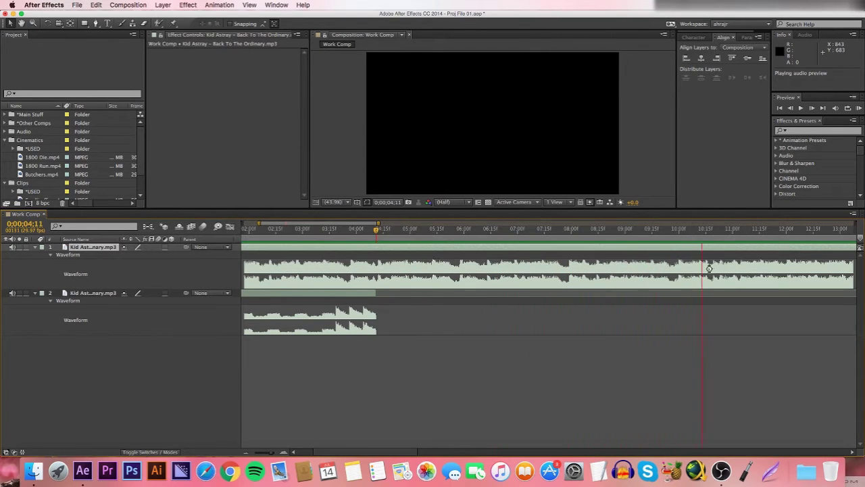
- Trim the top layer's In point to 0;00;11;15
{"action": "left_click", "coordinate": [754, 230]}
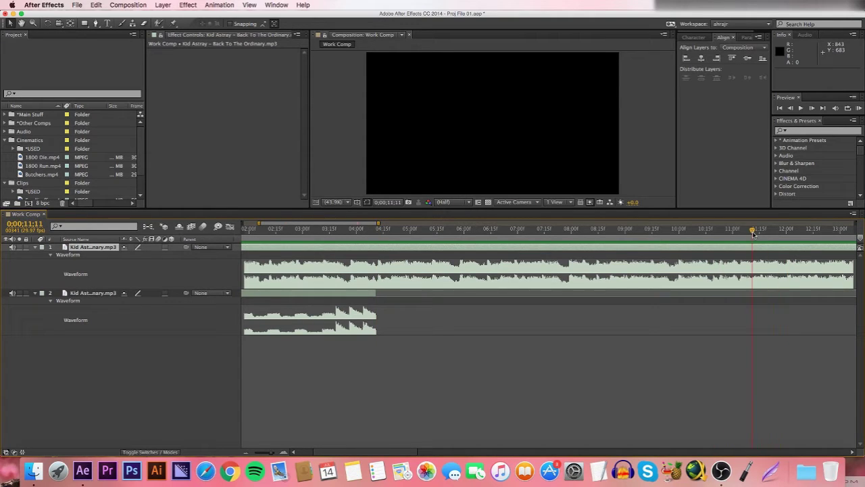
{"action": "left_click_drag", "start_coordinate": [754, 231], "coordinate": [760, 249]}
{"action": "key", "text": "shift+Page_Up"}
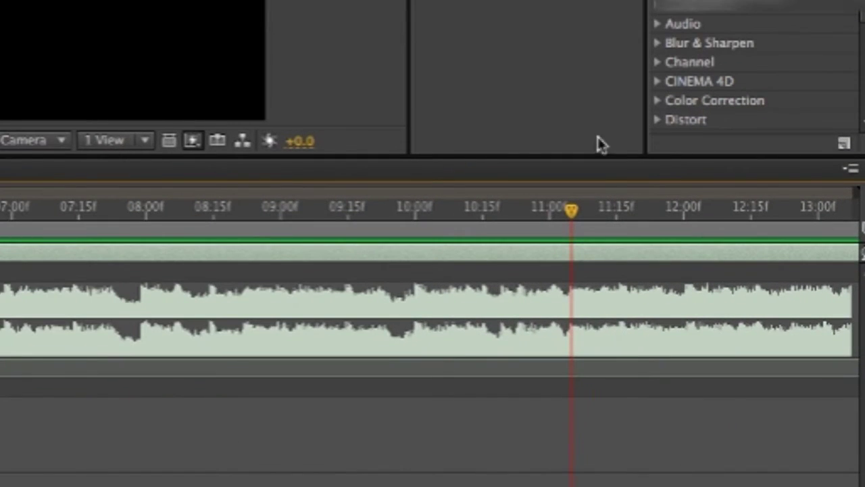
{"action": "left_click", "coordinate": [620, 211]}
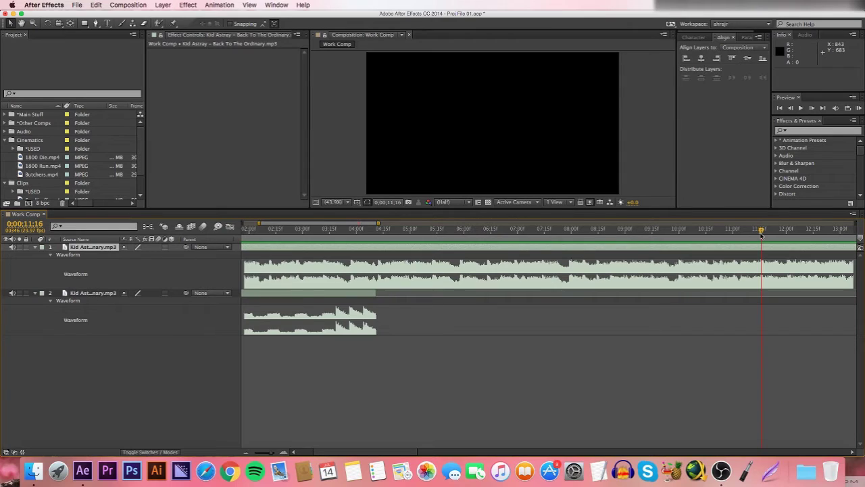
{"action": "left_click_drag", "start_coordinate": [762, 235], "coordinate": [761, 235]}
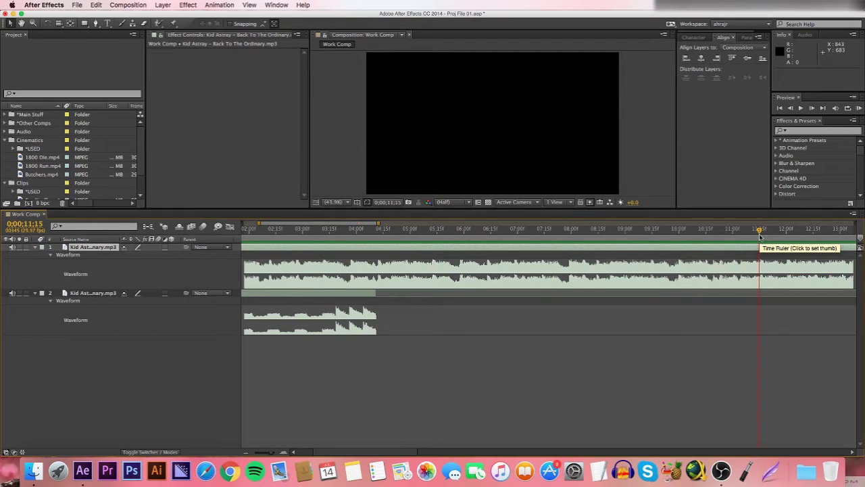
{"action": "key", "text": "alt+bracketleft"}
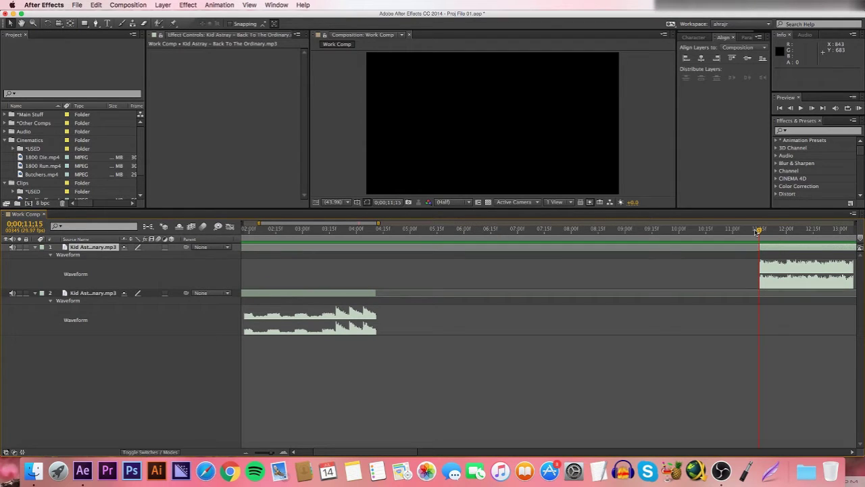
{"action": "left_click_drag", "start_coordinate": [789, 251], "coordinate": [400, 319]}
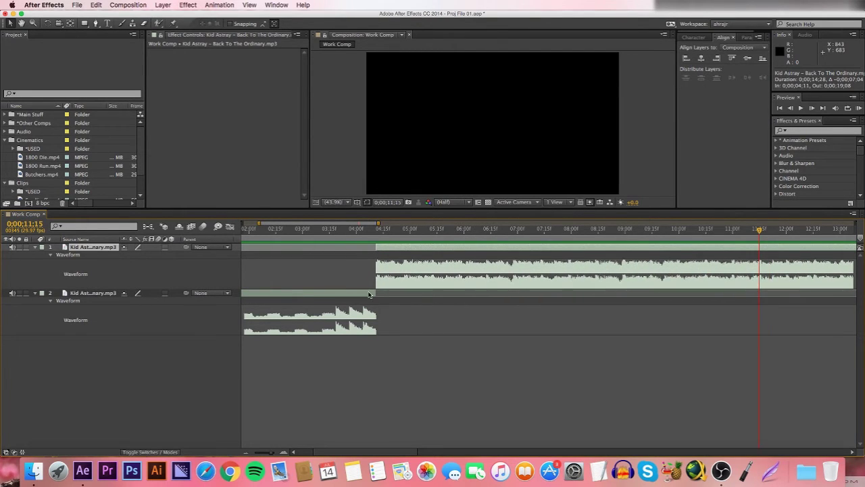
{"action": "key", "text": "i"}
{"action": "left_click_drag", "start_coordinate": [377, 223], "coordinate": [280, 229]}
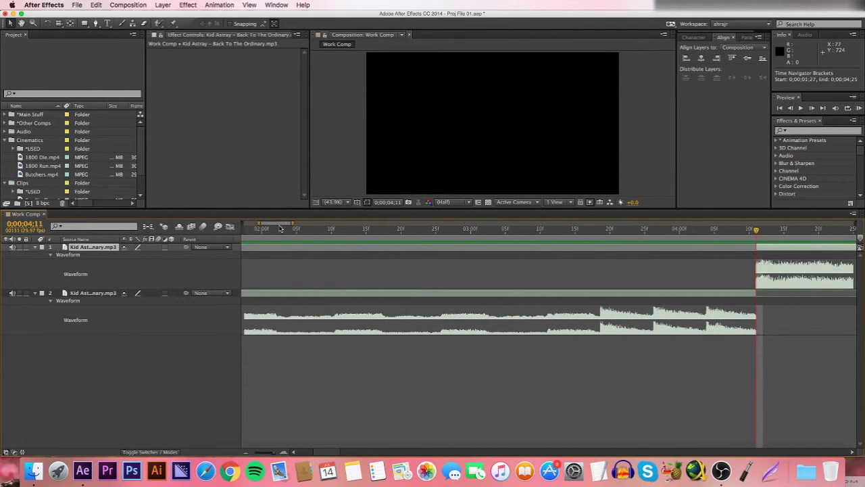
{"action": "left_click", "coordinate": [289, 231]}
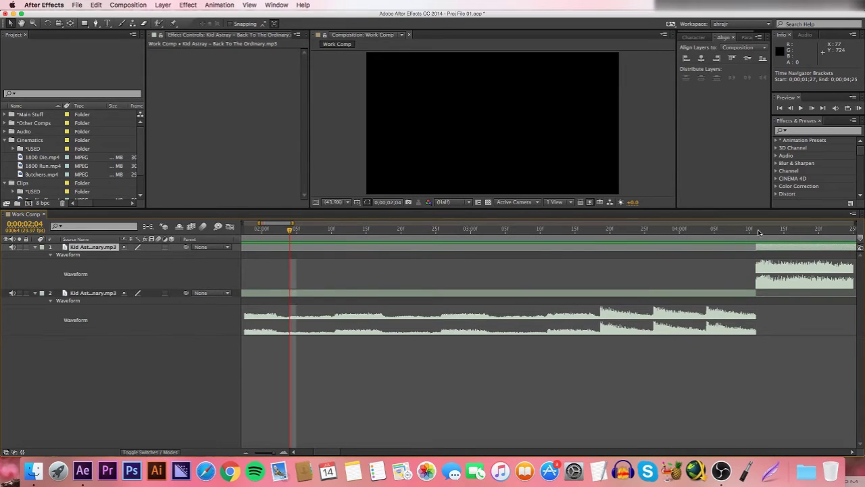
{"action": "left_click", "coordinate": [758, 232]}
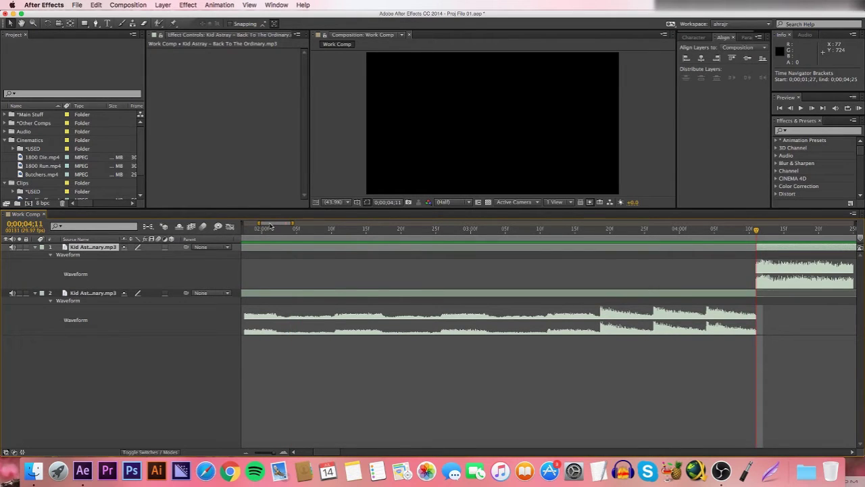
{"action": "scroll", "coordinate": [412, 240], "scroll_direction": "right", "scroll_amount": 5}
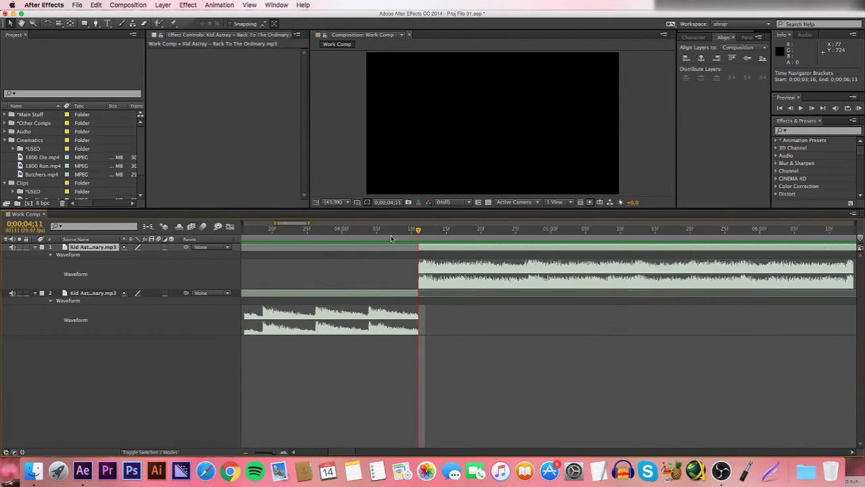
{"action": "left_click", "coordinate": [267, 233]}
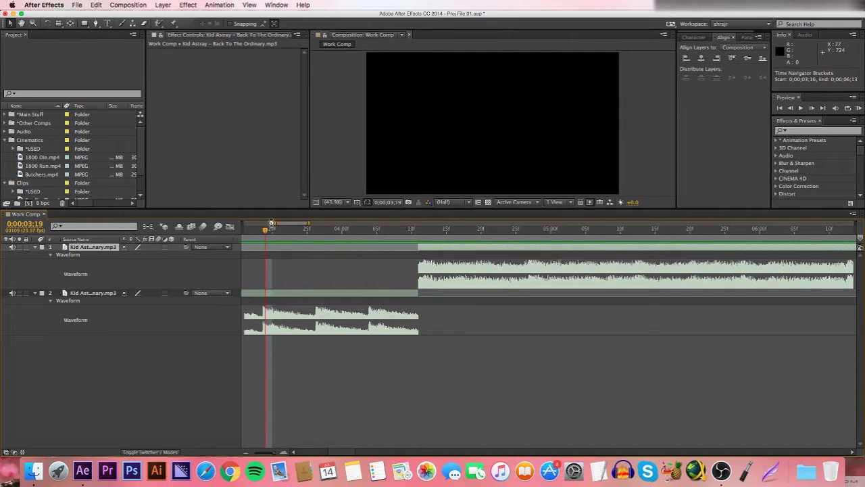
{"action": "key", "text": "KP_Decimal"}
{"action": "left_click", "coordinate": [283, 232]}
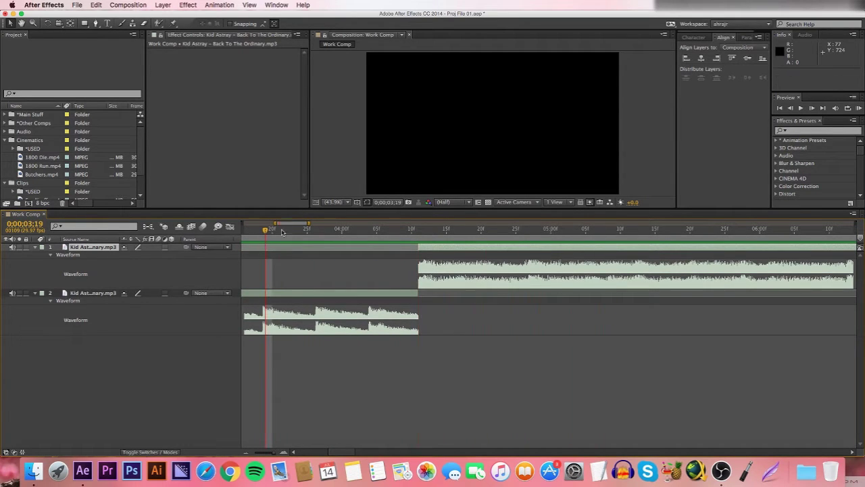
{"action": "key", "text": "minus"}
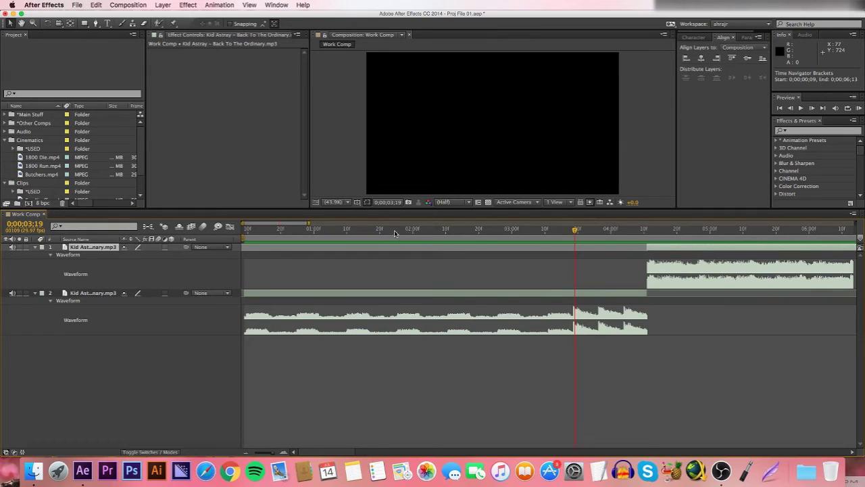
{"action": "left_click", "coordinate": [396, 231]}
{"action": "key", "text": "KP_Decimal"}
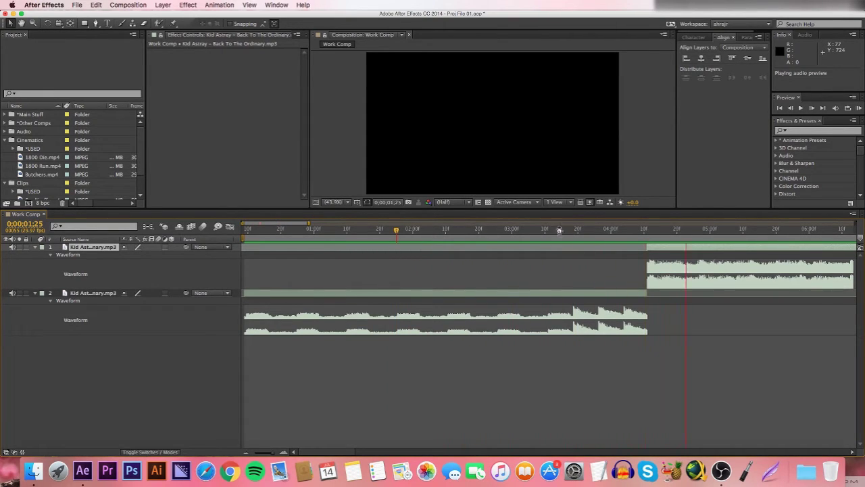
{"action": "left_click", "coordinate": [607, 245]}
{"action": "key", "text": "k"}
{"action": "left_click_drag", "start_coordinate": [254, 222], "coordinate": [292, 230]}
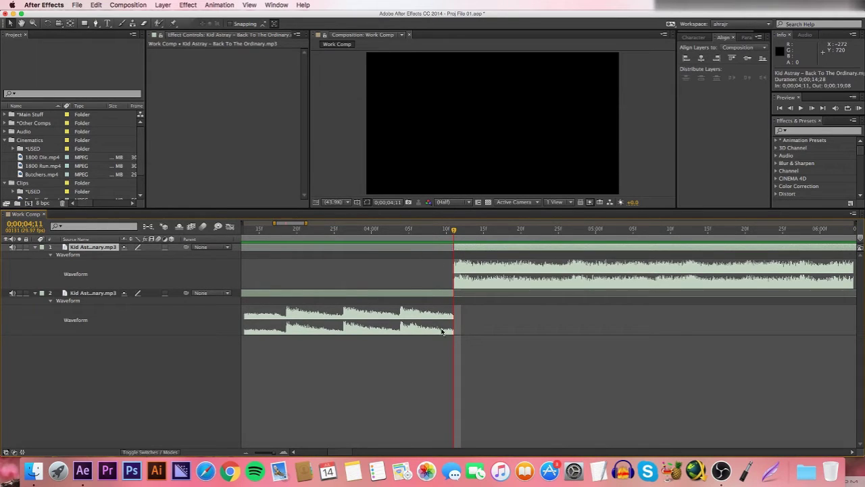
- Extend the top song layer's start back 10 frames to 0;00;04;01
{"action": "left_click", "coordinate": [446, 295]}
{"action": "left_click", "coordinate": [489, 245]}
{"action": "left_click_drag", "start_coordinate": [859, 240], "coordinate": [835, 242]}
{"action": "key", "text": "super+z"}
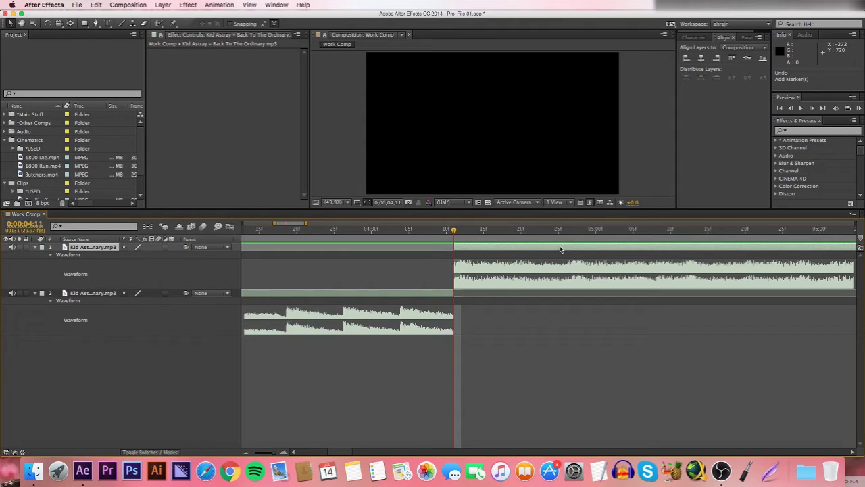
{"action": "key", "text": "shift+Page_Up"}
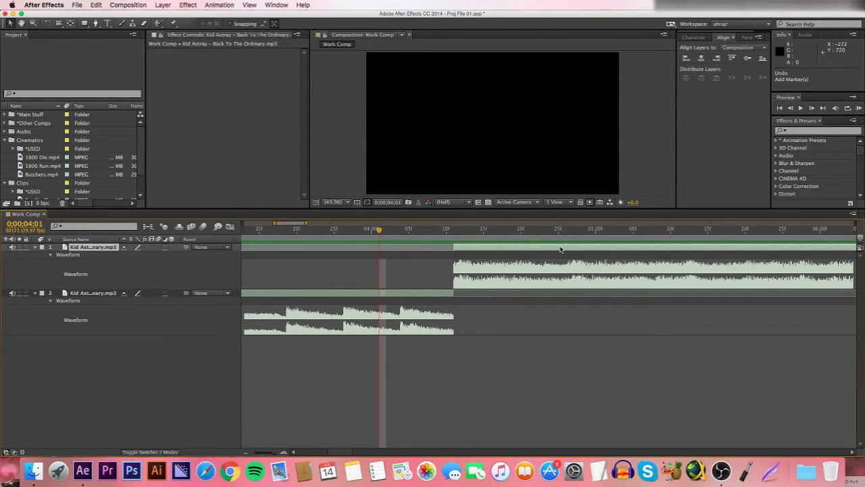
{"action": "key", "text": "bracketleft"}
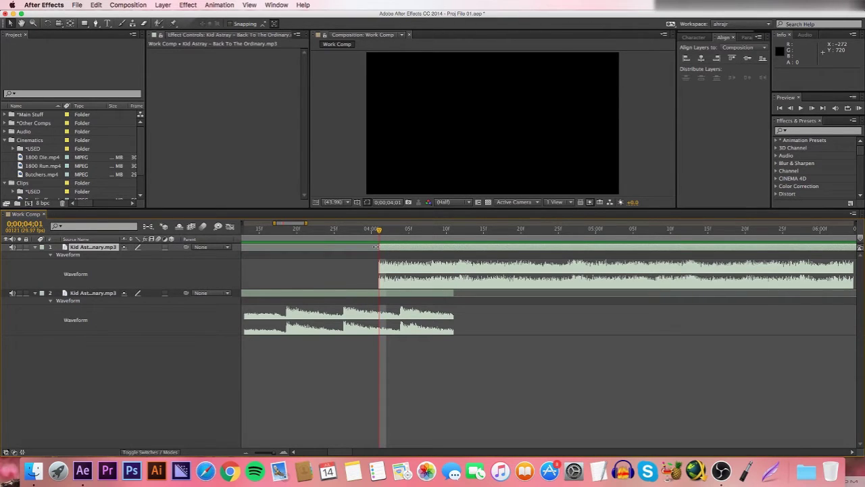
- Keyframe the top layer's Audio Levels: 0 dB at 4;11, -38 dB at 4;01
{"action": "key", "text": "l"}
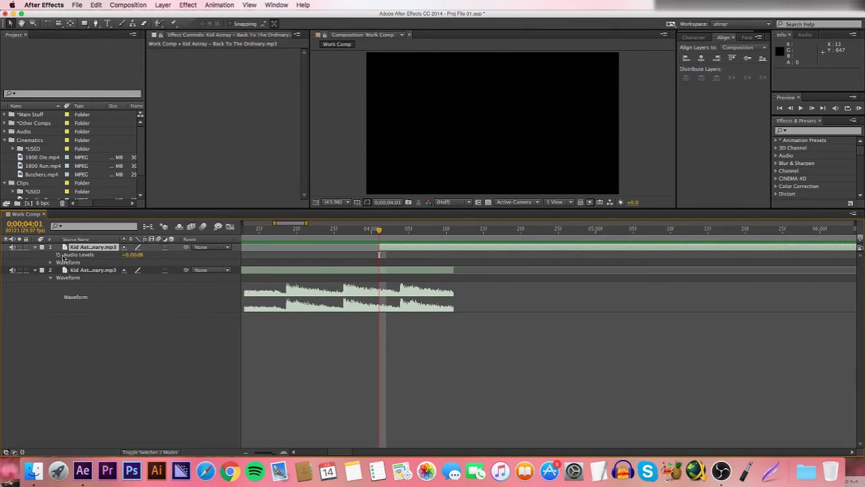
{"action": "left_click", "coordinate": [448, 231]}
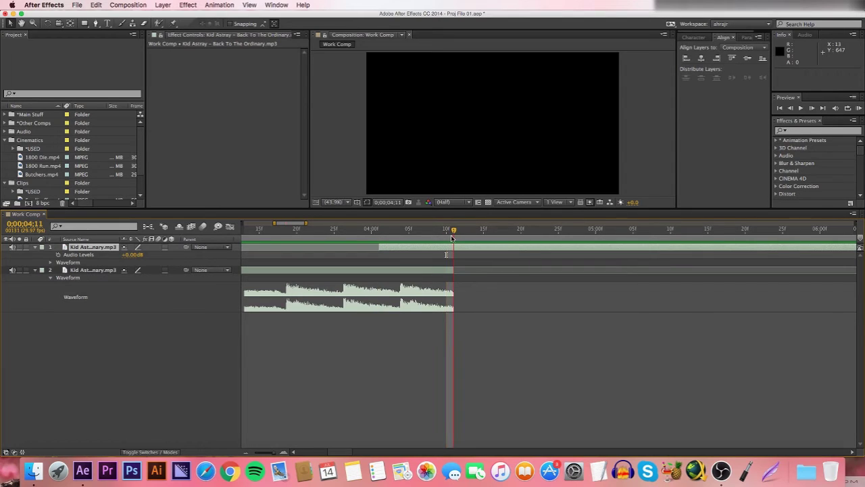
{"action": "key", "text": "Page_Down"}
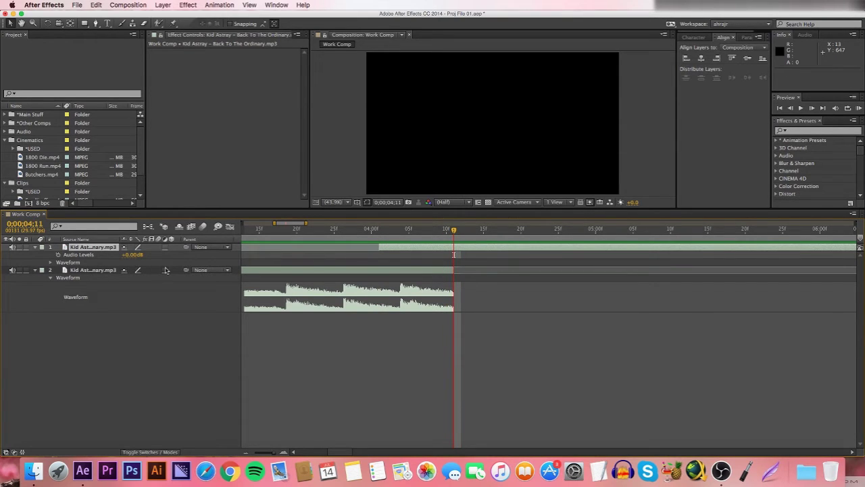
{"action": "left_click", "coordinate": [57, 255]}
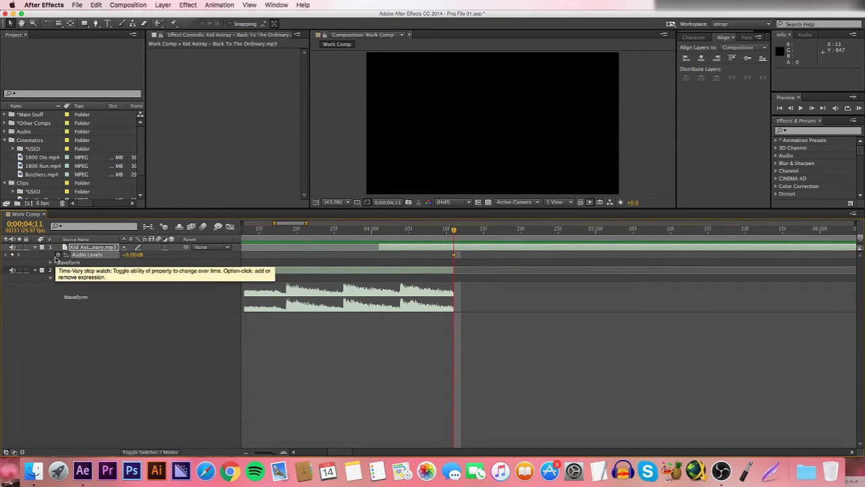
{"action": "key", "text": "shift+Page_Up"}
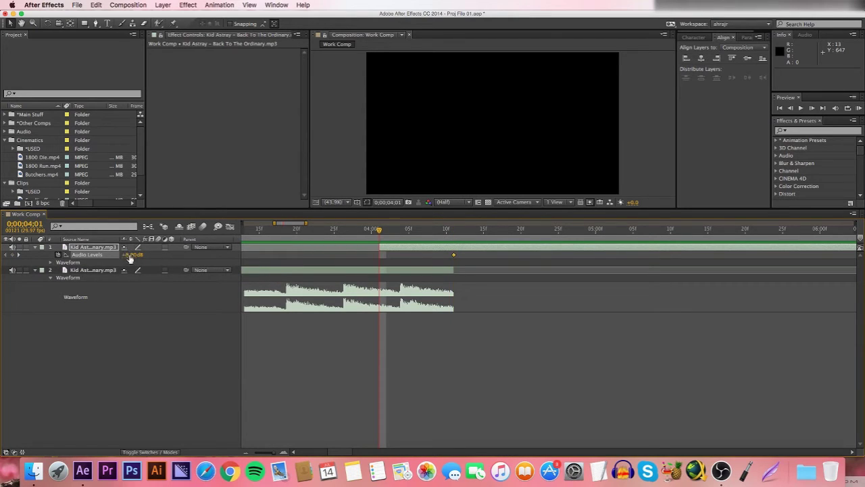
{"action": "left_click_drag", "start_coordinate": [133, 260], "coordinate": [133, 262]}
{"action": "left_click_drag", "start_coordinate": [135, 256], "coordinate": [120, 261]}
- Show the top layer's waveform and scrub through the fade-in from 0;00;04;05
{"action": "left_click", "coordinate": [408, 233]}
{"action": "key", "text": "l"}
{"action": "key", "text": "l"}
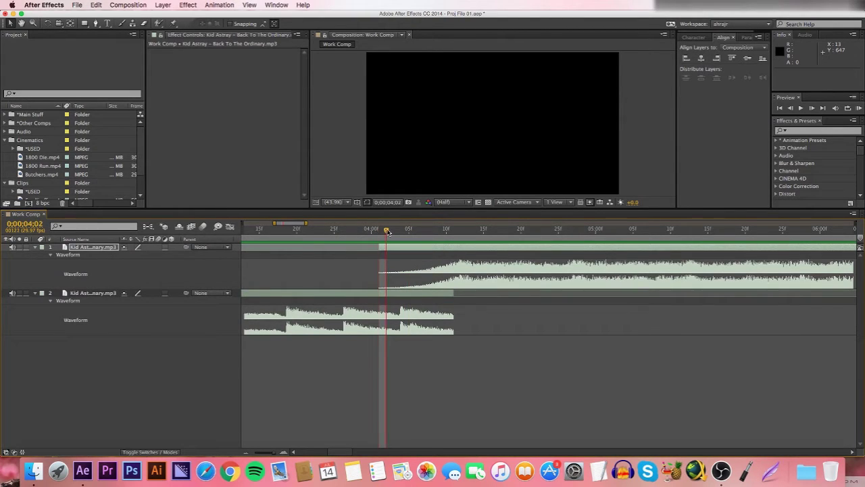
{"action": "left_click_drag", "start_coordinate": [414, 235], "coordinate": [448, 296]}
- Extend the lower song layer's Out point to 0;00;04;21
{"action": "left_click", "coordinate": [447, 295]}
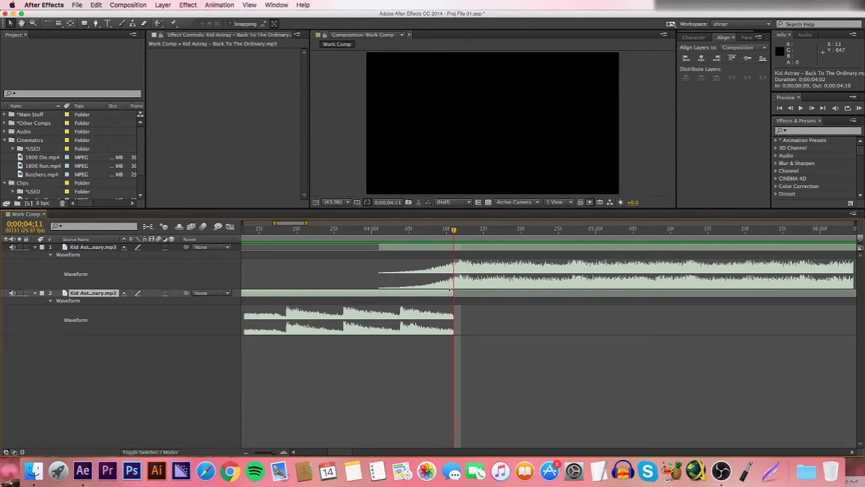
{"action": "key", "text": "space"}
{"action": "key", "text": "alt+bracketright"}
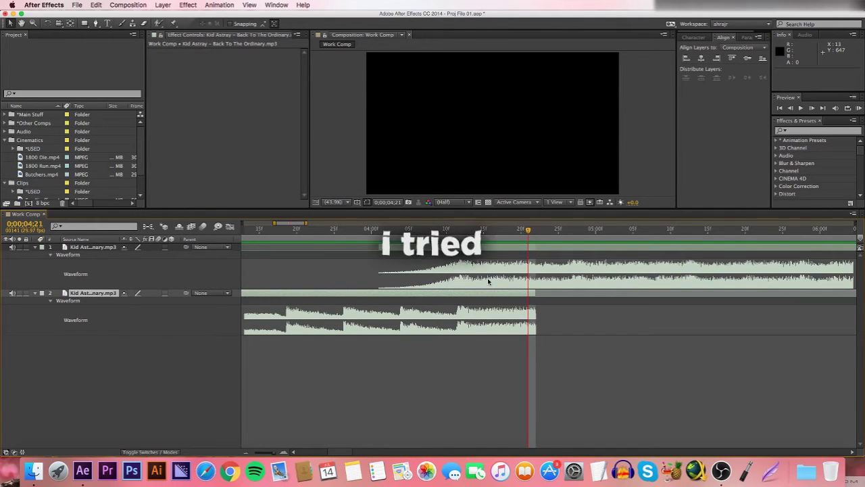
- Keyframe the lower layer's Audio Levels: 0 dB at 4;11, -48 dB at 4;21
{"action": "key", "text": "l"}
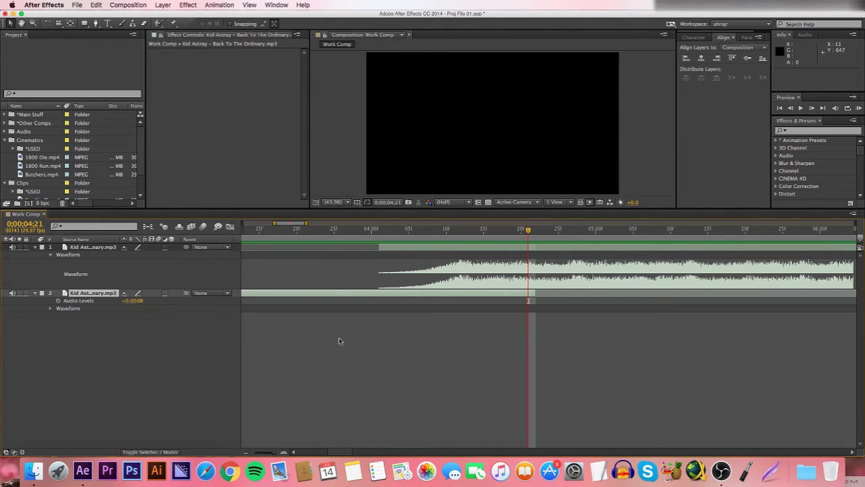
{"action": "left_click", "coordinate": [459, 247]}
{"action": "key", "text": "l"}
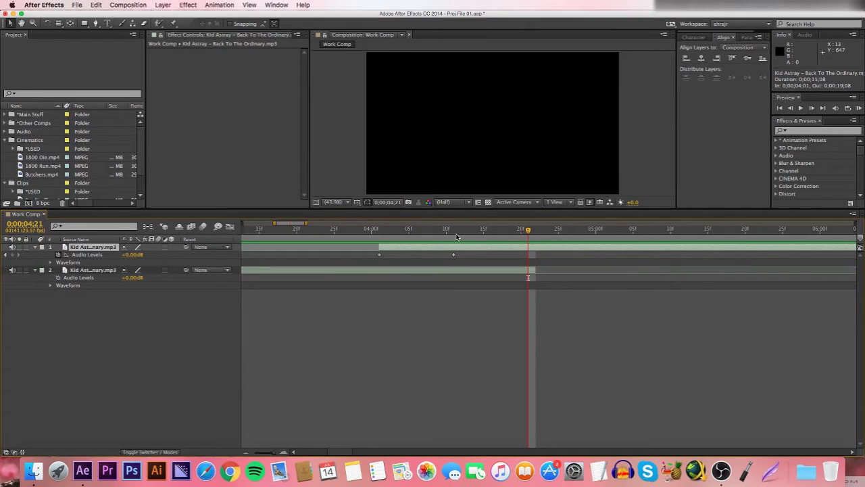
{"action": "left_click", "coordinate": [454, 231]}
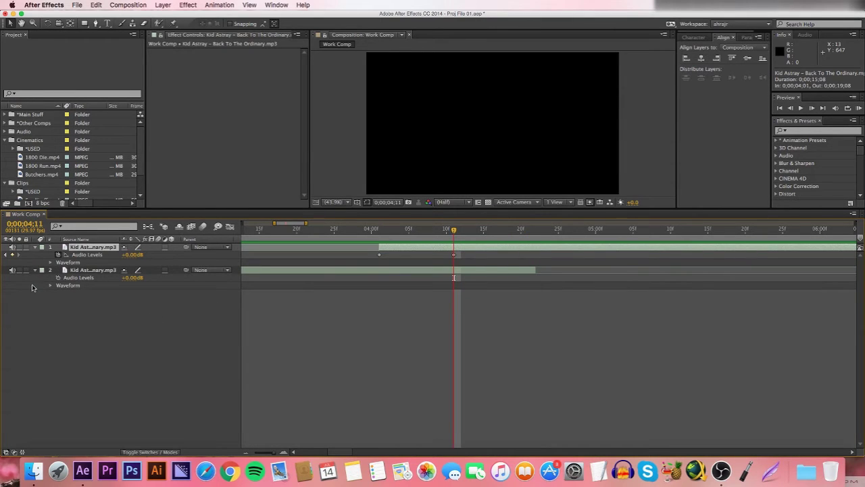
{"action": "left_click", "coordinate": [58, 278]}
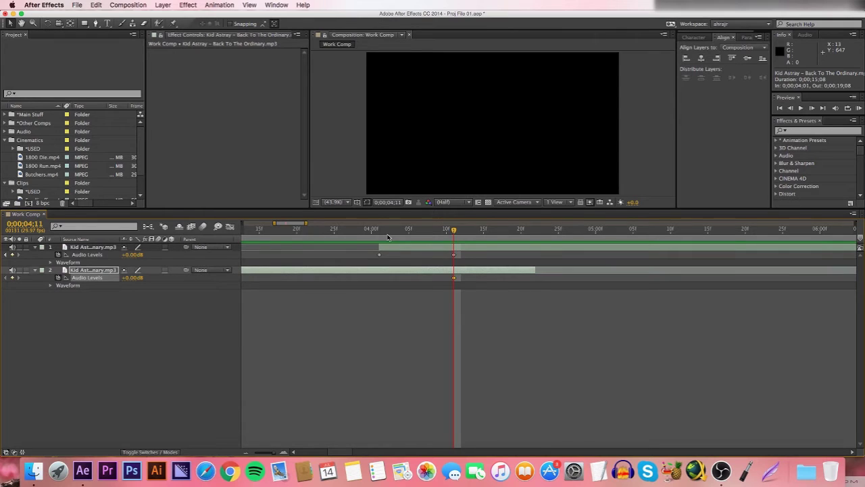
{"action": "key", "text": "shift+Page_Down"}
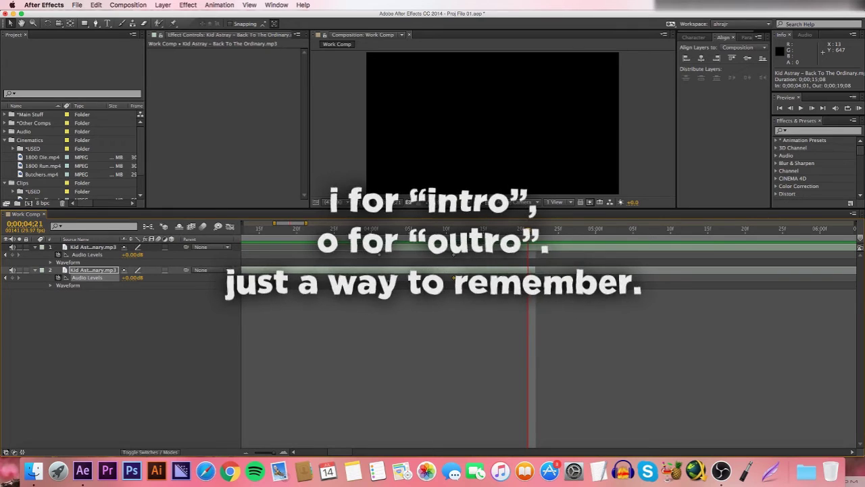
{"action": "left_click", "coordinate": [132, 278]}
{"action": "type", "text": "-48"}
{"action": "key", "text": "Return"}
- Switch both song layers back to showing their waveforms
{"action": "key", "text": "l"}
{"action": "key", "text": "l"}
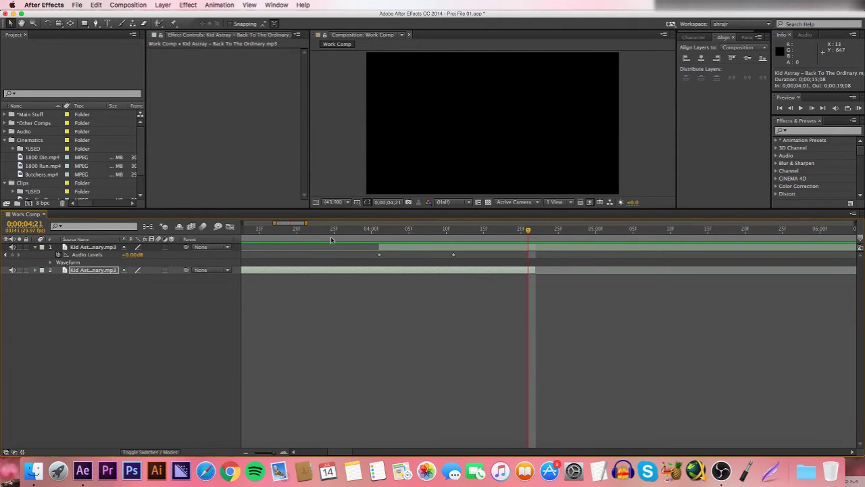
{"action": "left_click", "coordinate": [434, 251]}
{"action": "key", "text": "l"}
{"action": "key", "text": "l"}
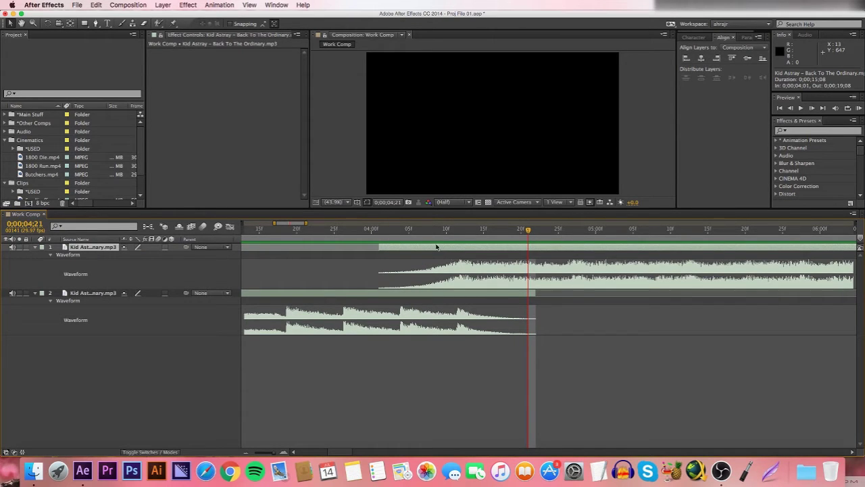
- Audition the crossfade from 0;00;03;16, then park the current time at 0;00;04;11
{"action": "left_click", "coordinate": [268, 233]}
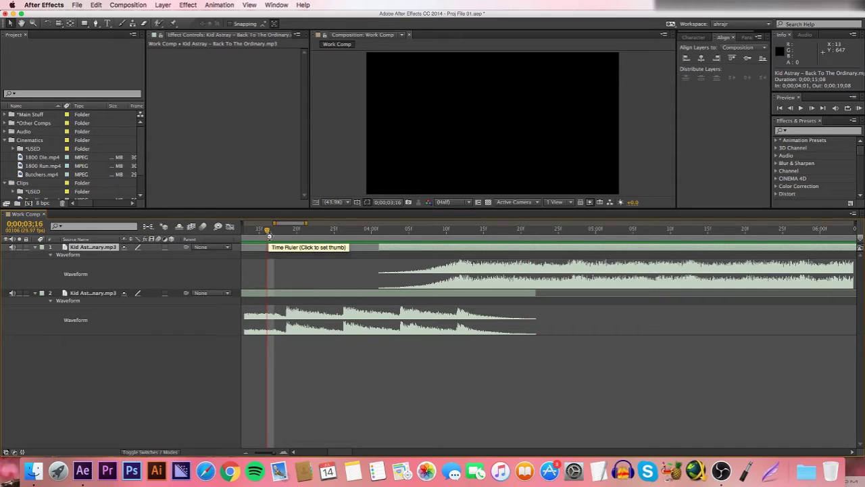
{"action": "key", "text": "KP_Decimal"}
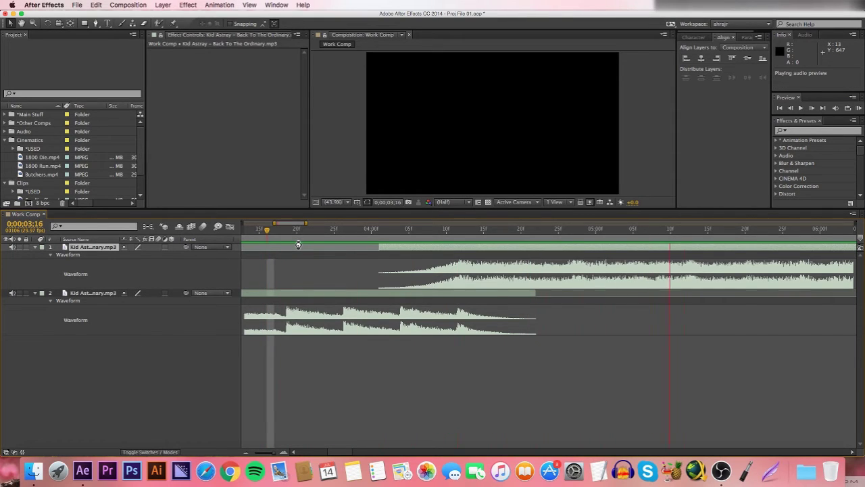
{"action": "left_click", "coordinate": [303, 229]}
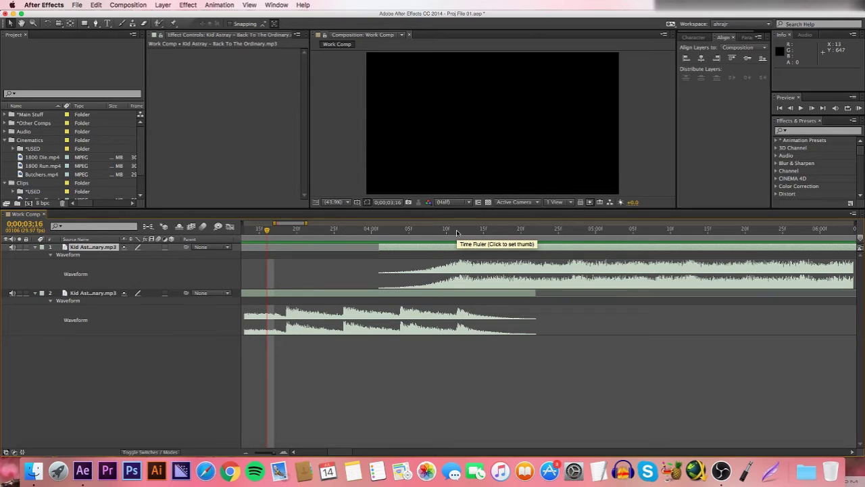
{"action": "mouse_move", "coordinate": [457, 233]}
{"action": "left_mouse_down"}
{"action": "mouse_move", "coordinate": [463, 234]}
{"action": "mouse_move", "coordinate": [452, 236]}
{"action": "left_mouse_up"}
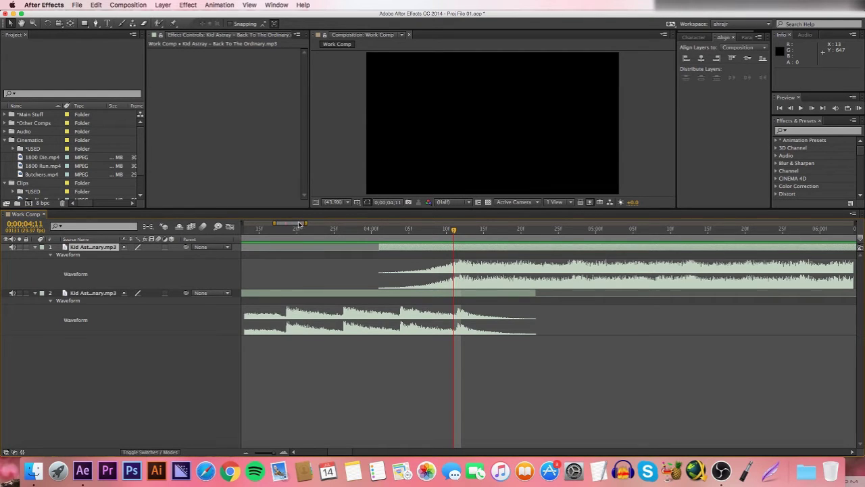
- Audition the song at points from 0;00;05;15 through 0;00;17;05
{"action": "left_click_drag", "start_coordinate": [306, 223], "coordinate": [367, 223]}
{"action": "left_click", "coordinate": [467, 230]}
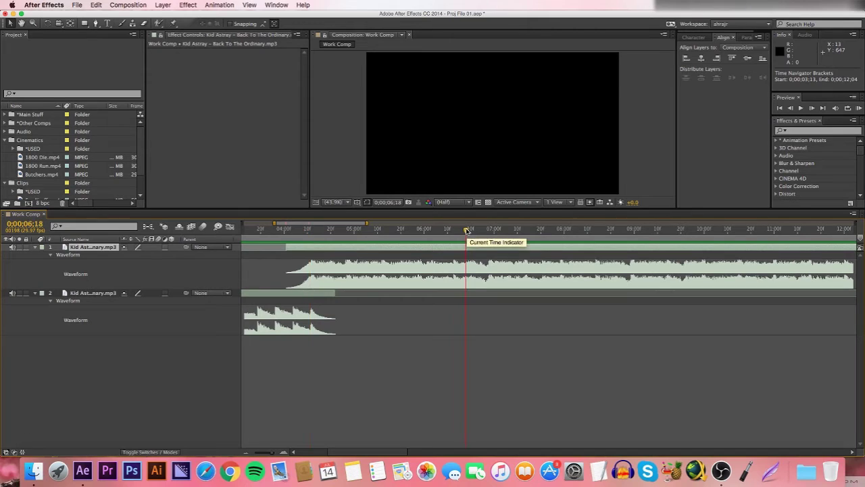
{"action": "left_click_drag", "start_coordinate": [587, 233], "coordinate": [702, 229]}
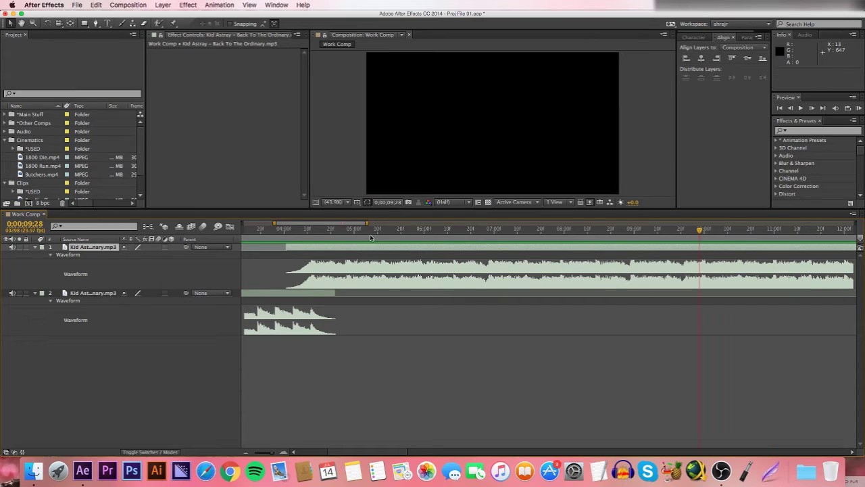
{"action": "left_click_drag", "start_coordinate": [355, 225], "coordinate": [364, 228]}
{"action": "left_click", "coordinate": [313, 234]}
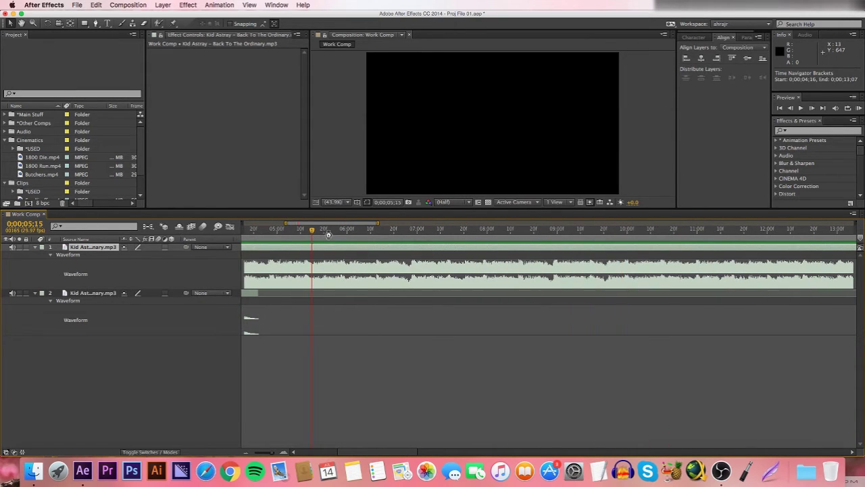
{"action": "key", "text": "KP_Decimal"}
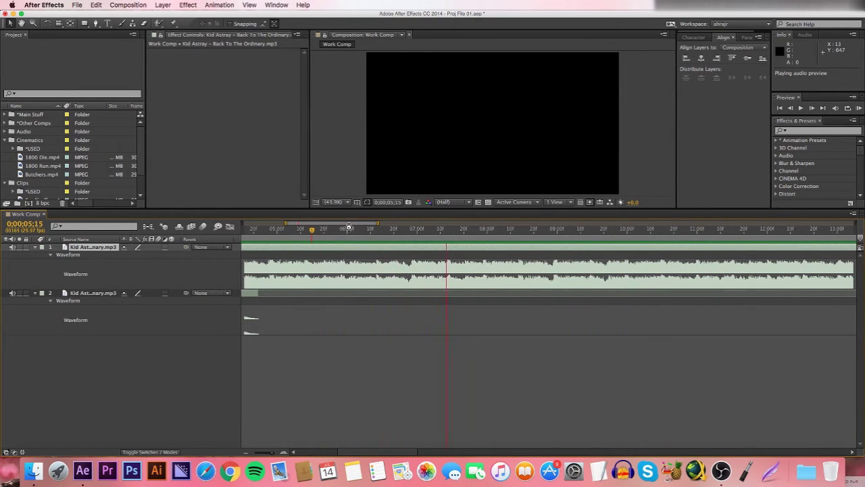
{"action": "left_click_drag", "start_coordinate": [351, 226], "coordinate": [416, 228]}
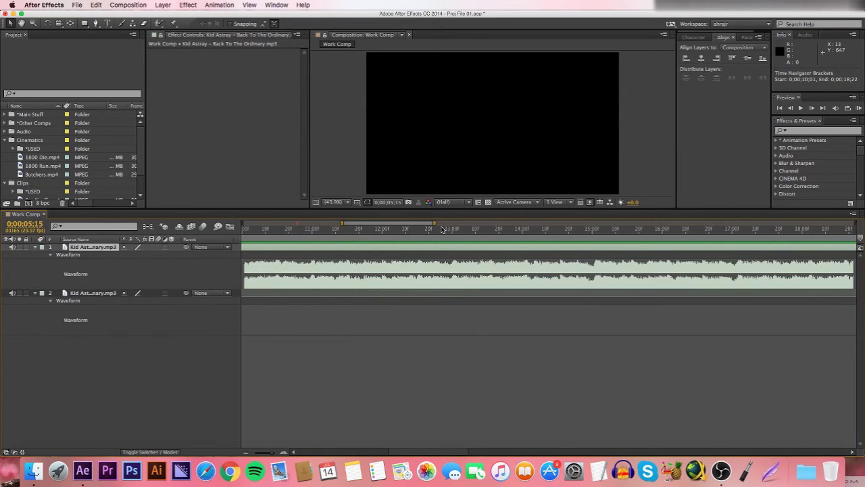
{"action": "left_click", "coordinate": [466, 230]}
{"action": "key", "text": "KP_Decimal"}
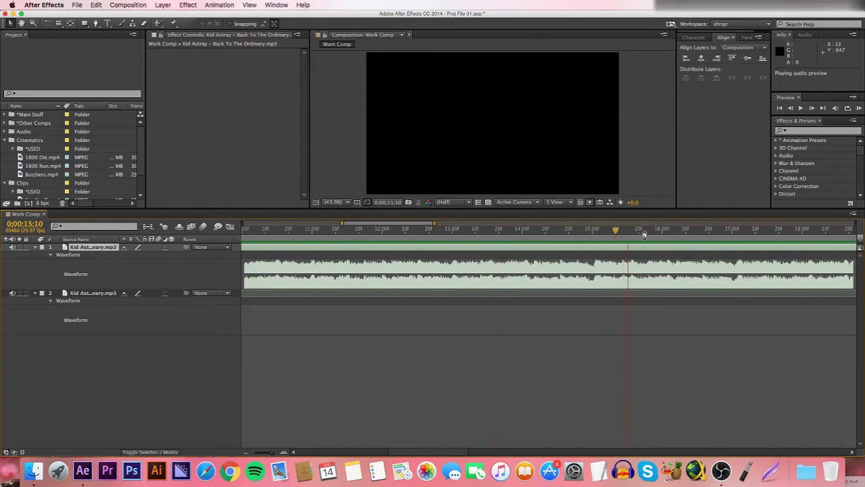
{"action": "left_click", "coordinate": [743, 230]}
{"action": "key", "text": "KP_Decimal"}
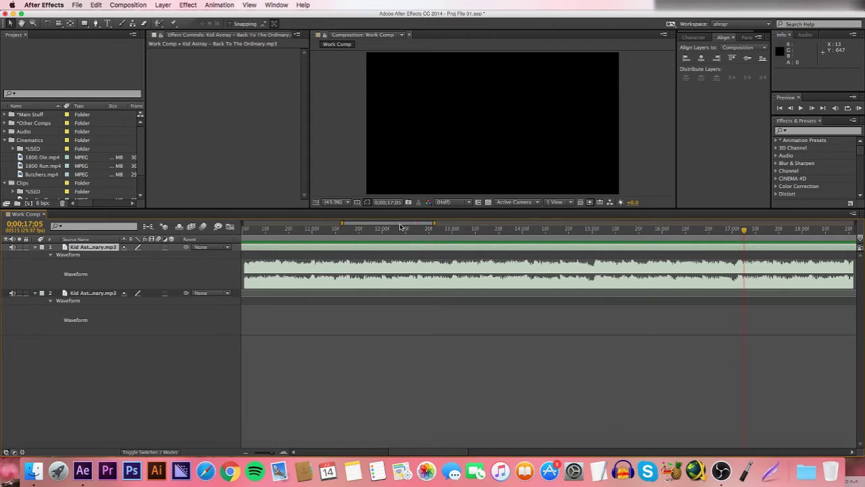
- Extend the song layer's end to about 38 seconds and preview it
{"action": "left_click_drag", "start_coordinate": [389, 225], "coordinate": [442, 235]}
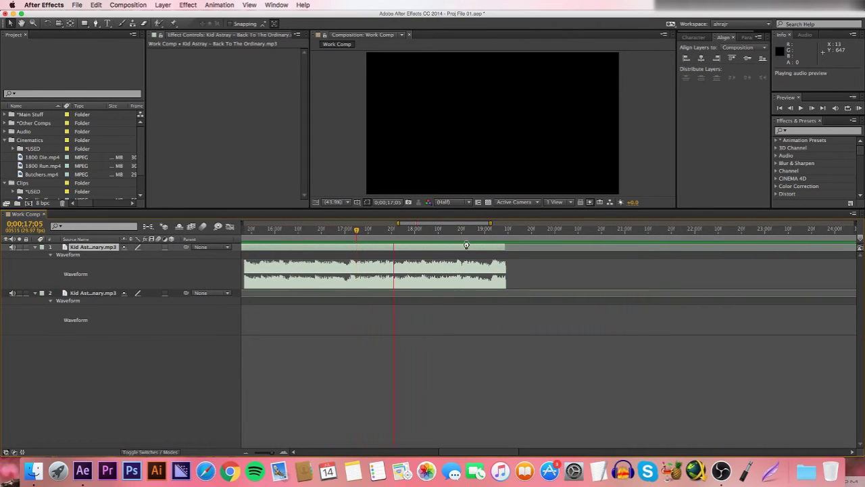
{"action": "left_click_drag", "start_coordinate": [490, 223], "coordinate": [635, 223]}
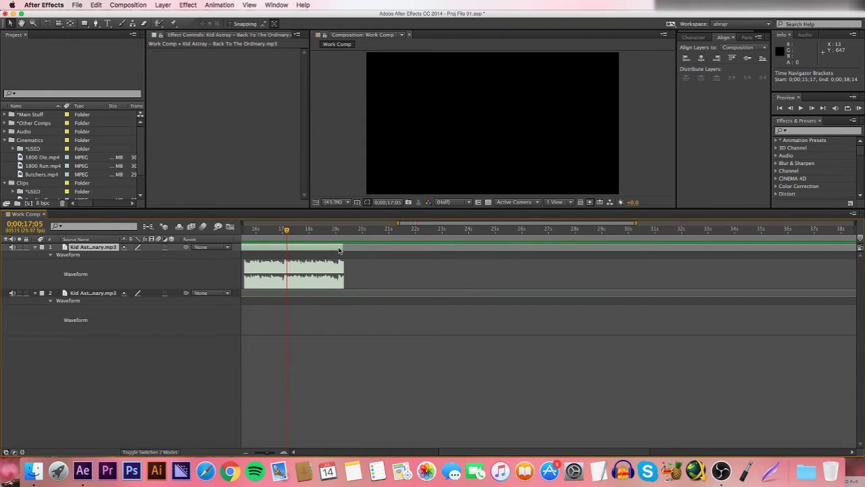
{"action": "left_click_drag", "start_coordinate": [343, 247], "coordinate": [818, 248]}
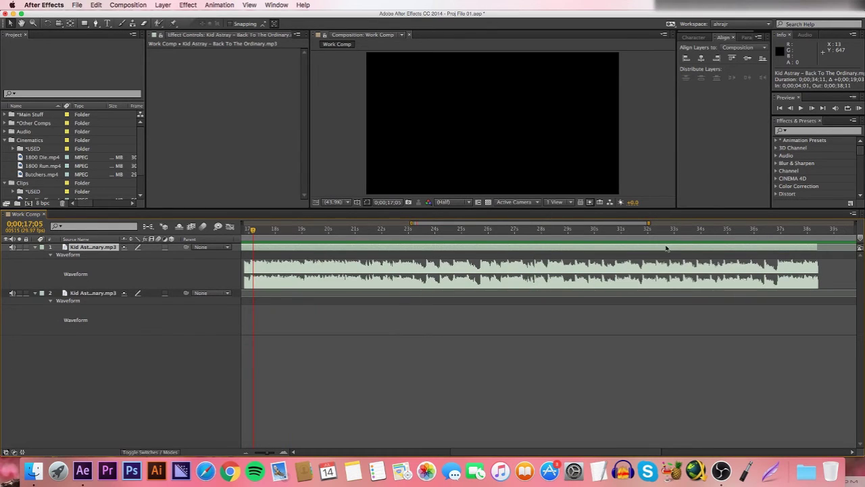
{"action": "key", "text": "KP_Decimal"}
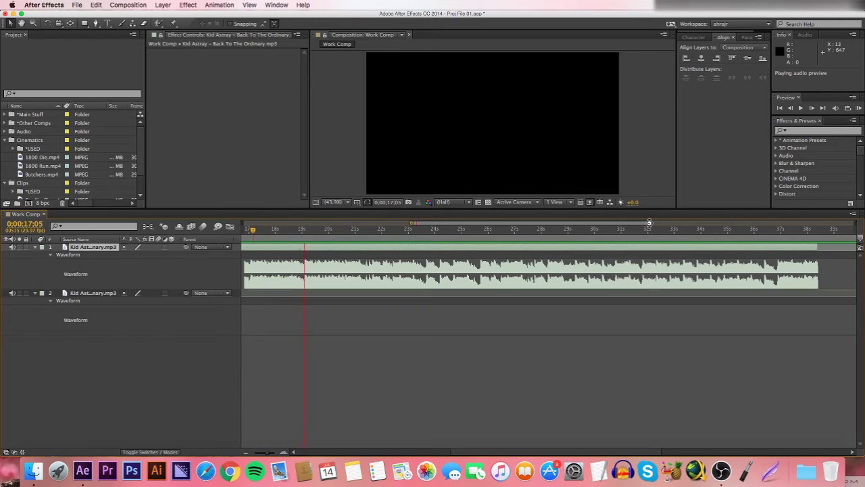
{"action": "left_click", "coordinate": [341, 234]}
- Split the song layer at the beat at 0;00;20;18
{"action": "left_click", "coordinate": [341, 234]}
{"action": "left_click_drag", "start_coordinate": [649, 224], "coordinate": [456, 228]}
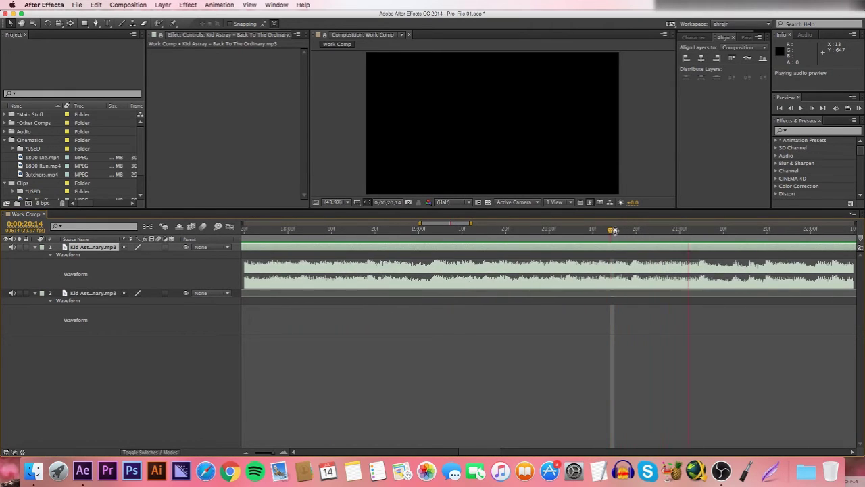
{"action": "left_click", "coordinate": [622, 230]}
{"action": "left_click", "coordinate": [632, 230]}
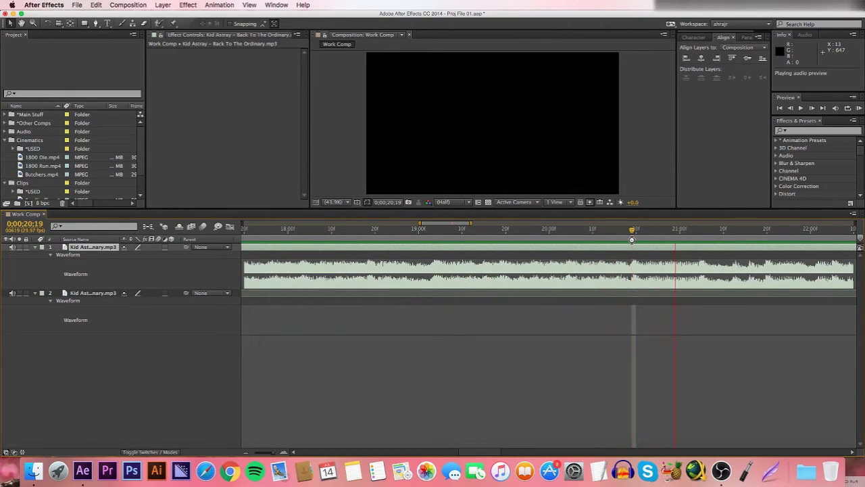
{"action": "left_click", "coordinate": [632, 240], "text": "super"}
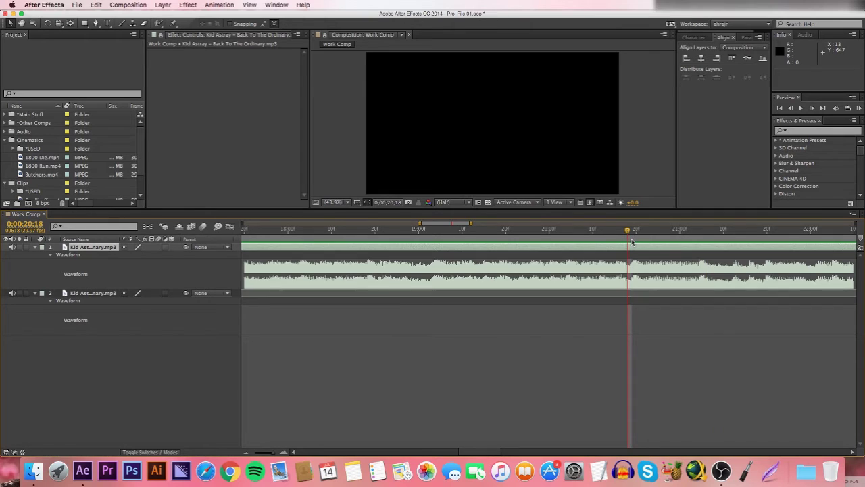
{"action": "key", "text": "super+shift+d"}
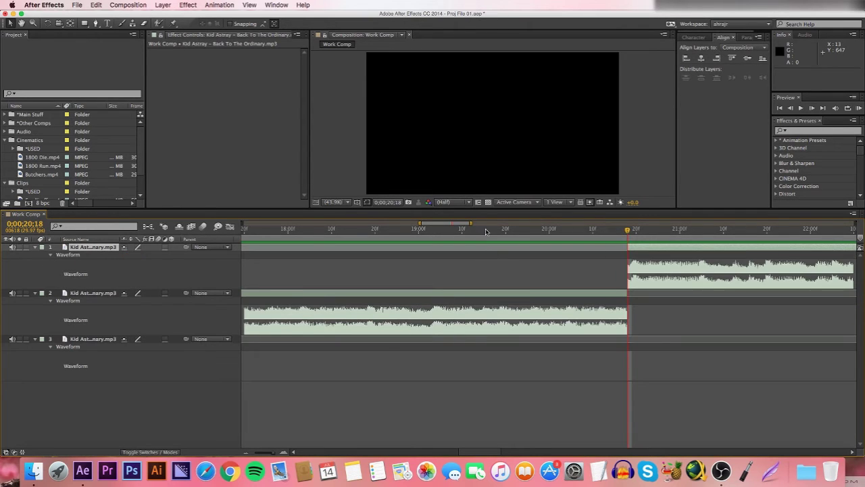
- Set the top layer's Out point to the 0;00;20;18 cut
{"action": "left_click_drag", "start_coordinate": [473, 222], "coordinate": [611, 222]}
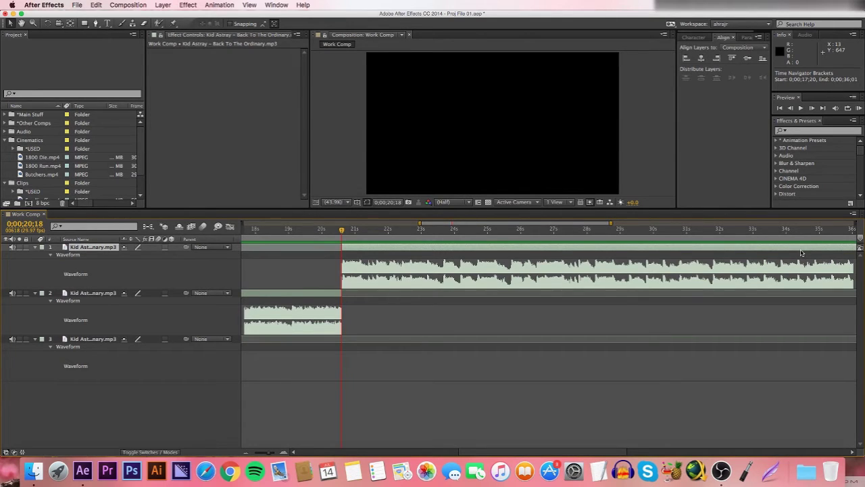
{"action": "key", "text": "]"}
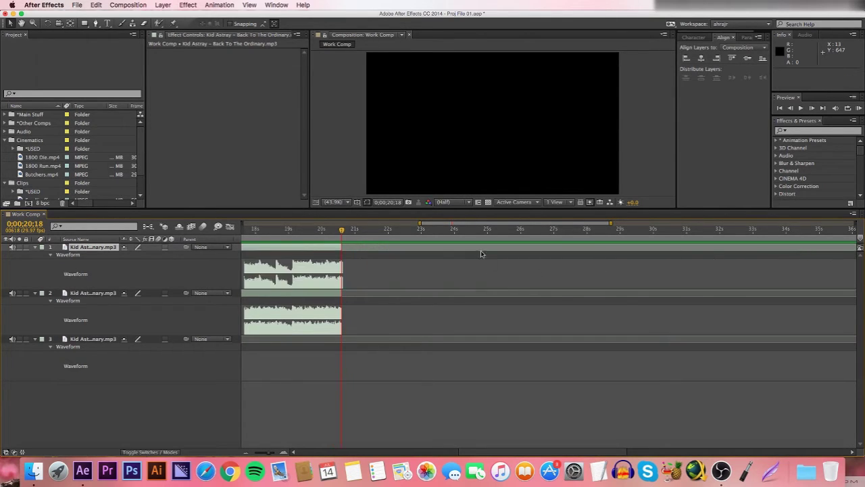
{"action": "scroll", "coordinate": [473, 234], "scroll_direction": "left", "scroll_amount": 5}
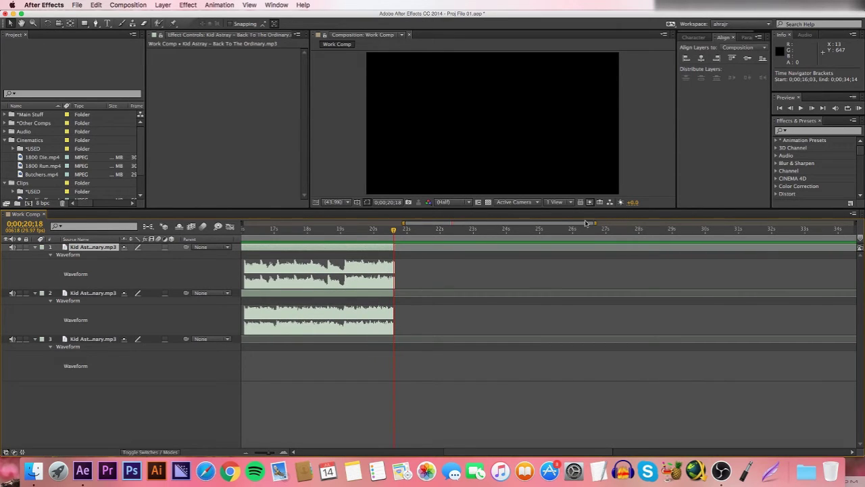
- Extend the top song layer's end out to about 55 seconds
{"action": "left_click_drag", "start_coordinate": [597, 223], "coordinate": [854, 223]}
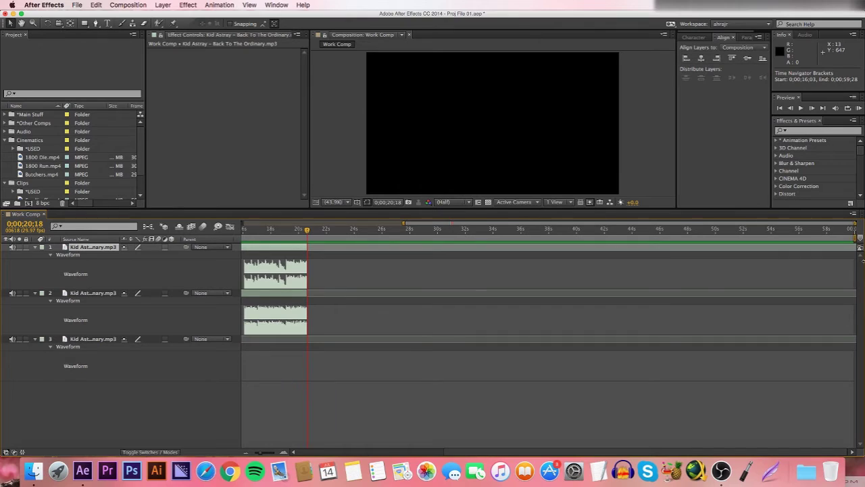
{"action": "left_click_drag", "start_coordinate": [308, 249], "coordinate": [830, 248]}
{"action": "key", "text": "super+z"}
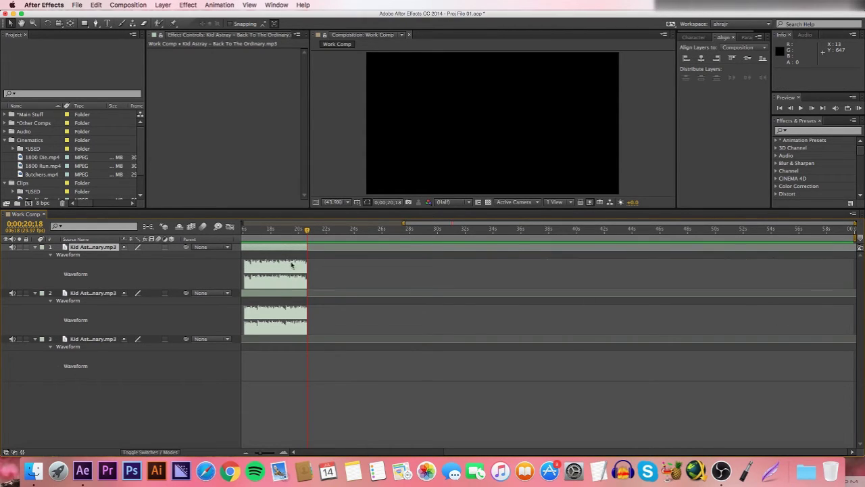
{"action": "left_click_drag", "start_coordinate": [305, 247], "coordinate": [807, 247]}
{"action": "key", "text": "super+z"}
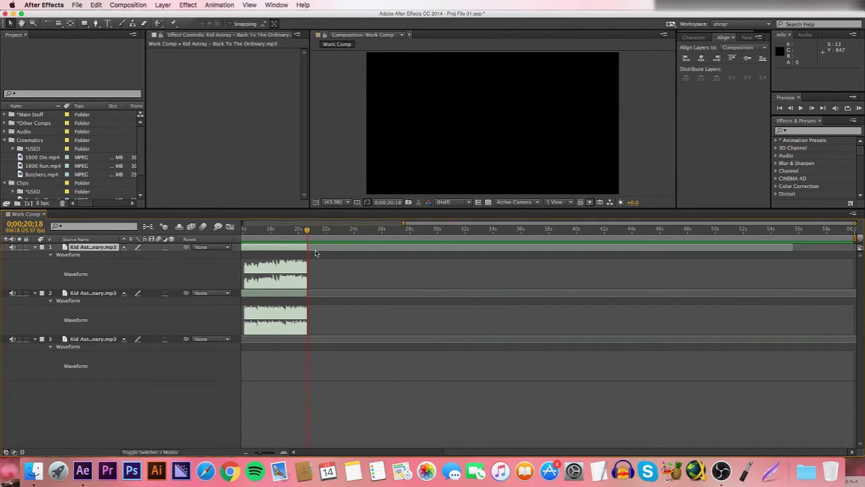
{"action": "left_click_drag", "start_coordinate": [307, 247], "coordinate": [792, 247]}
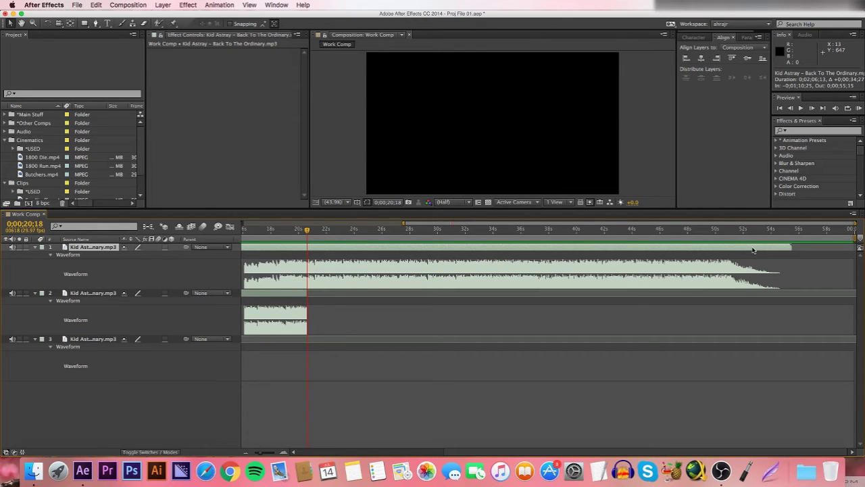
- Trim the top song copy to end at 0;00;25;02, nudge it slightly later, and preview the cut
{"action": "left_click_drag", "start_coordinate": [789, 248], "coordinate": [368, 297]}
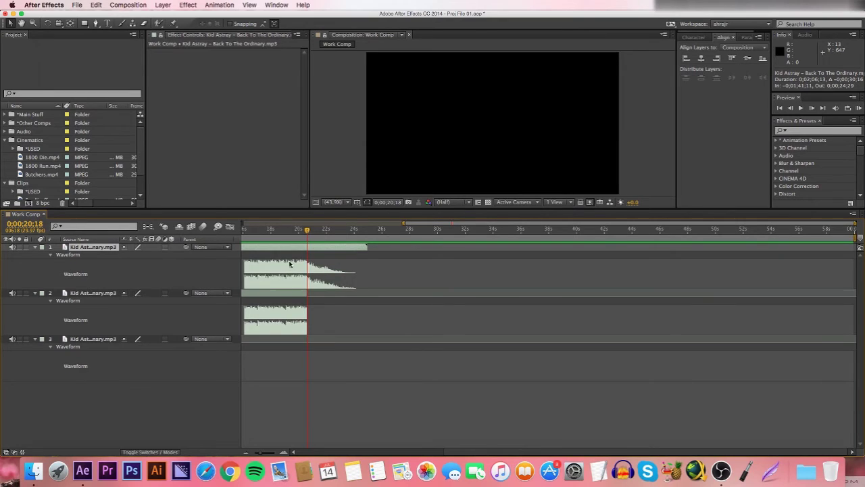
{"action": "left_click_drag", "start_coordinate": [310, 248], "coordinate": [327, 249]}
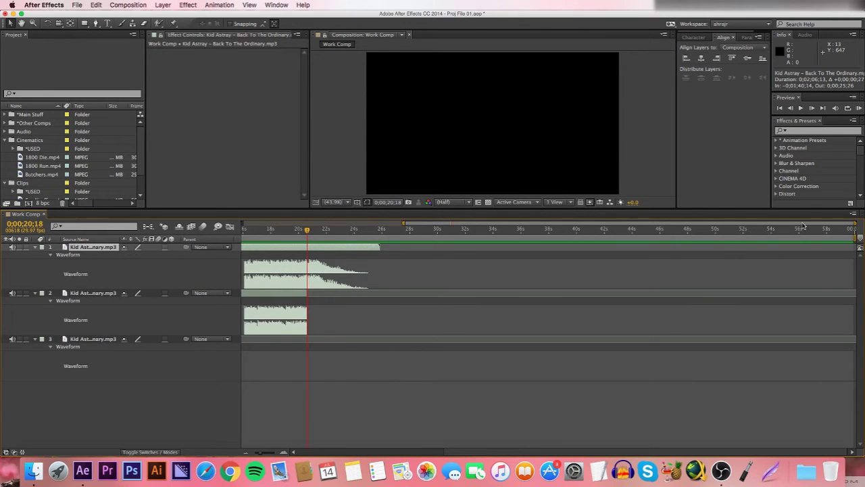
{"action": "left_click_drag", "start_coordinate": [854, 224], "coordinate": [454, 223]}
{"action": "scroll", "coordinate": [456, 226], "scroll_direction": "right", "scroll_amount": 6}
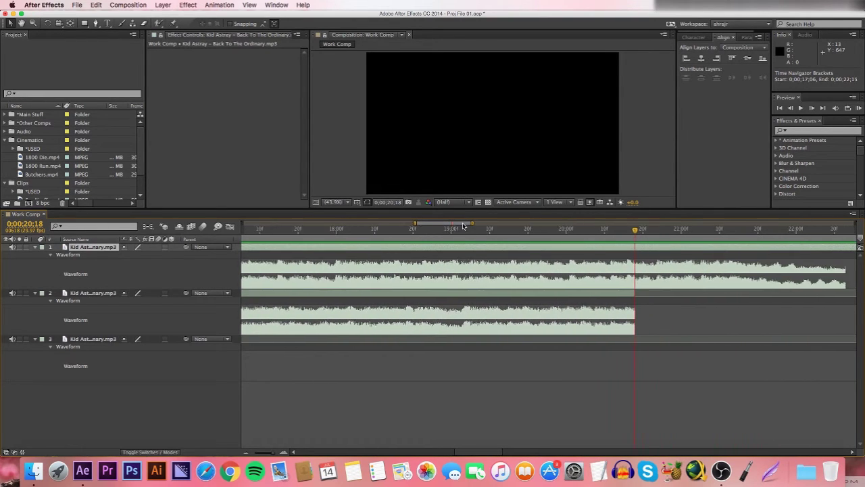
{"action": "scroll", "coordinate": [452, 226], "scroll_direction": "right", "scroll_amount": 1}
{"action": "key", "text": "KP_Decimal"}
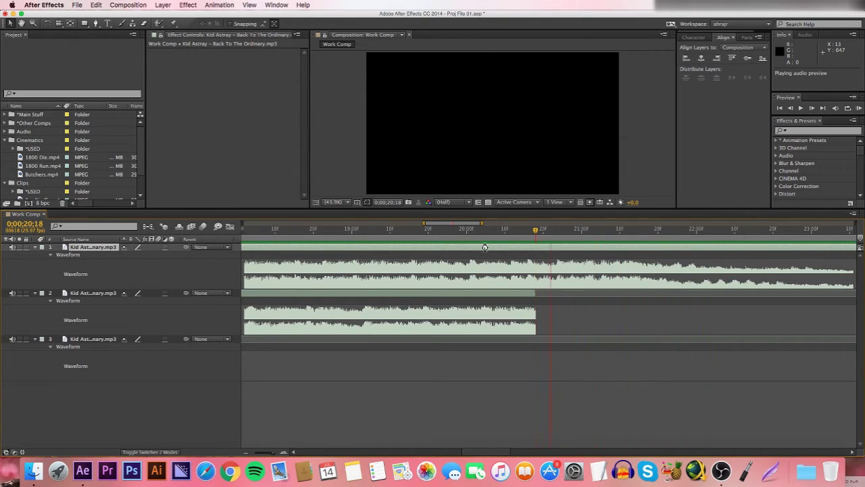
{"action": "left_click", "coordinate": [484, 247]}
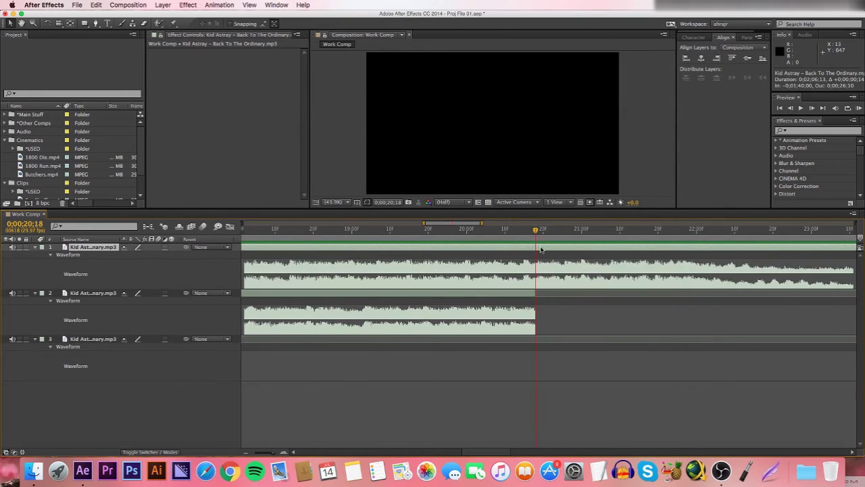
- Zoom further into the cut region and replay the audio preview to locate the beat
{"action": "left_click_drag", "start_coordinate": [482, 223], "coordinate": [517, 223]}
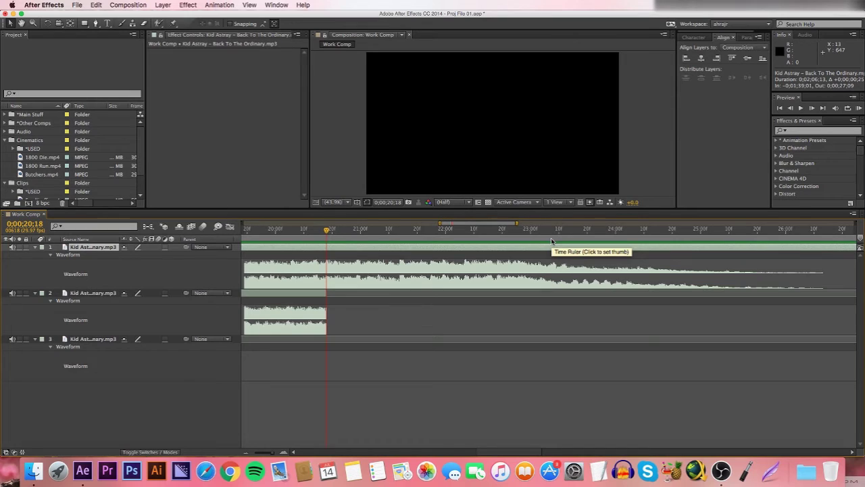
{"action": "left_click_drag", "start_coordinate": [515, 226], "coordinate": [512, 225]}
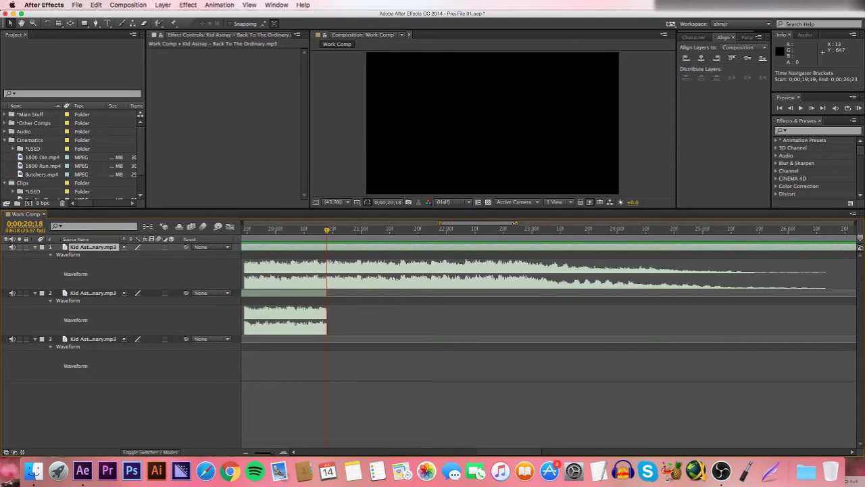
{"action": "key", "text": "KP_Decimal"}
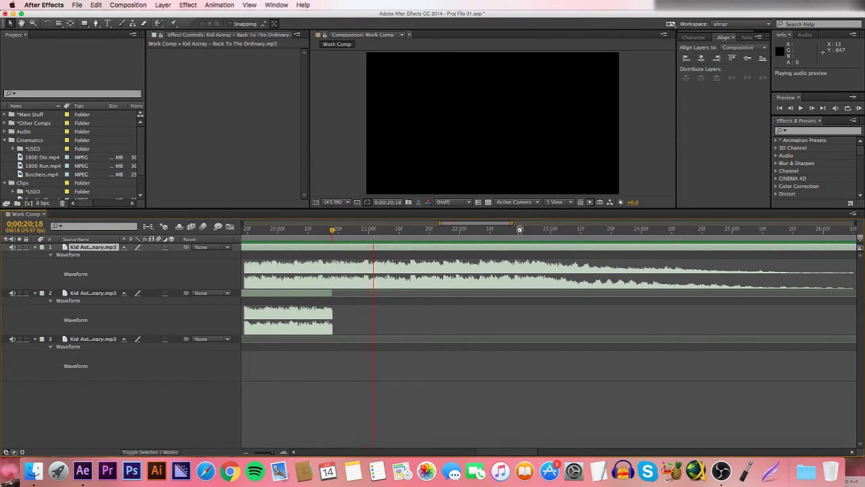
{"action": "left_click", "coordinate": [437, 244]}
{"action": "key", "text": "KP_Decimal"}
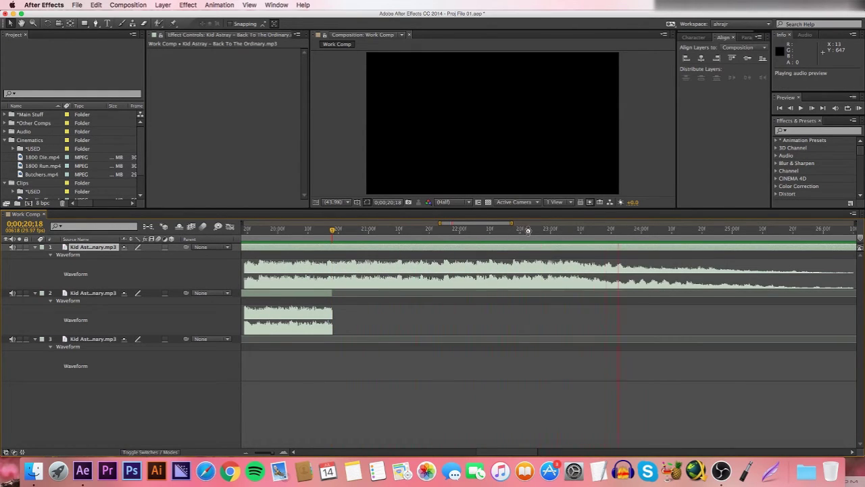
{"action": "left_click", "coordinate": [565, 230]}
- Set the current time to the beat at 0;00;23;06, checking it frame by frame
{"action": "left_click", "coordinate": [569, 230]}
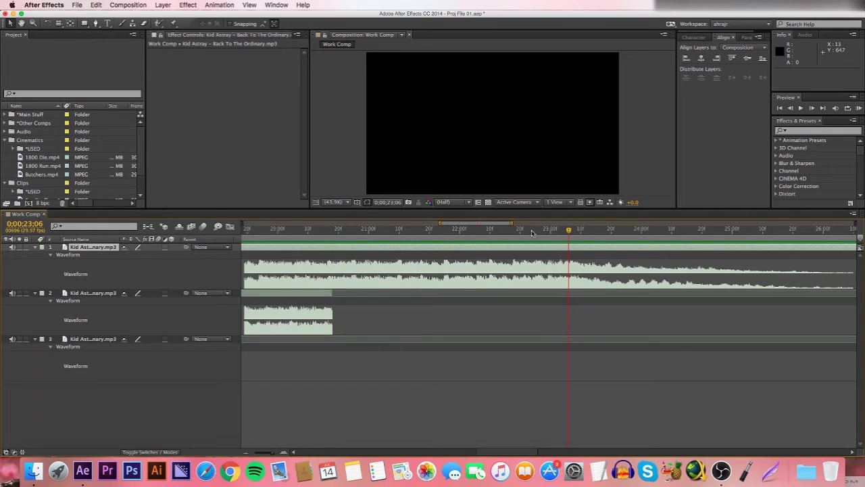
{"action": "left_click_drag", "start_coordinate": [511, 224], "coordinate": [460, 230]}
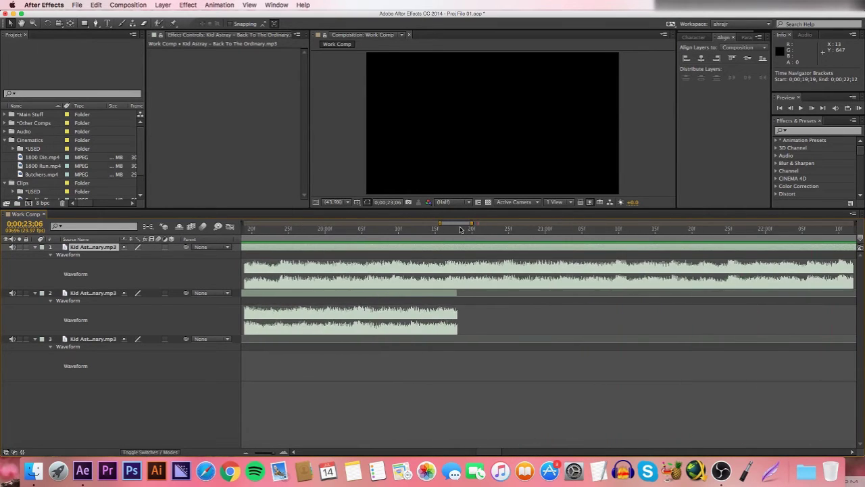
{"action": "scroll", "coordinate": [461, 230], "scroll_direction": "right", "scroll_amount": 5}
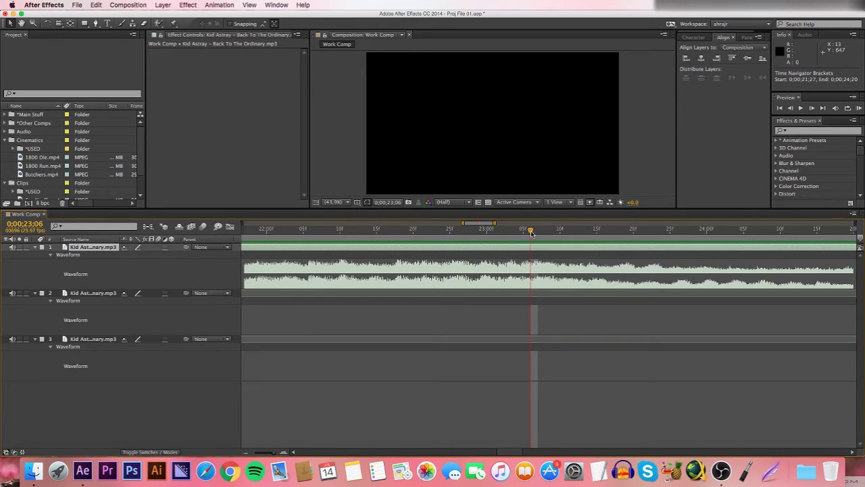
{"action": "key", "text": "KP_Decimal"}
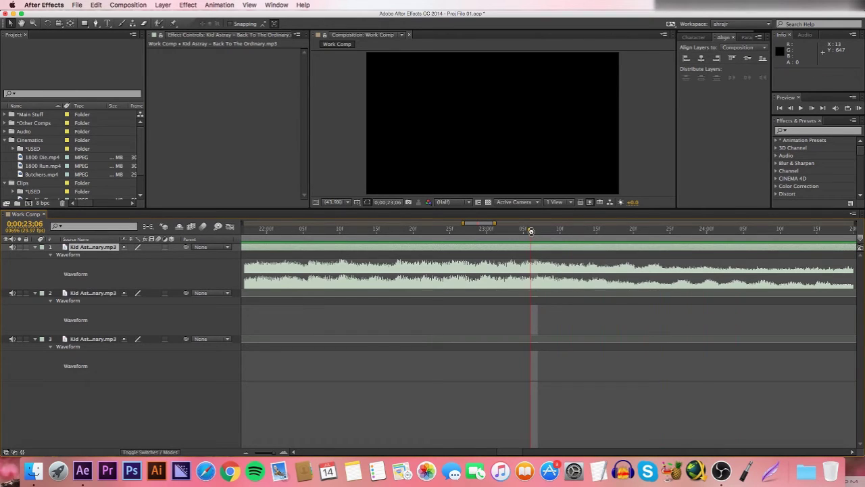
{"action": "key", "text": "Page_Down"}
{"action": "key", "text": "Page_Up"}
- Trim the top layer's in-point to 23;06, slide it to start at 0;00;20;18, and preview the join
{"action": "key", "text": "alt+bracketleft"}
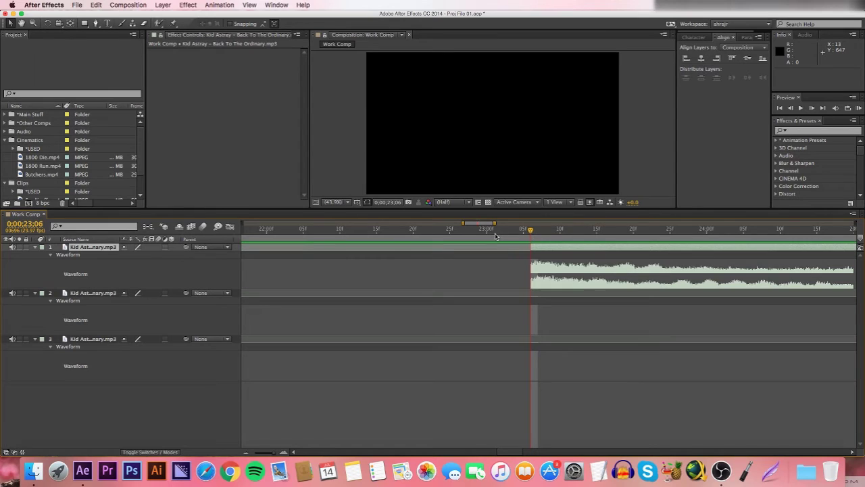
{"action": "left_click_drag", "start_coordinate": [464, 223], "coordinate": [428, 224]}
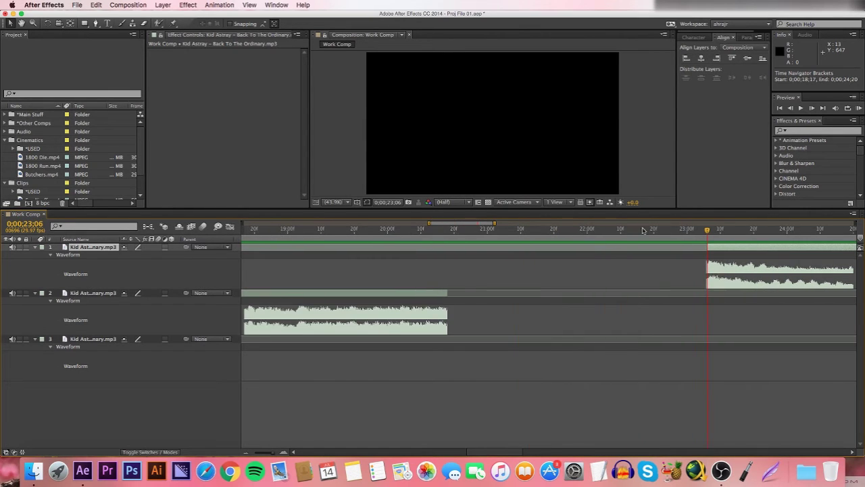
{"action": "left_click_drag", "start_coordinate": [711, 249], "coordinate": [450, 274]}
{"action": "left_click_drag", "start_coordinate": [494, 224], "coordinate": [474, 233]}
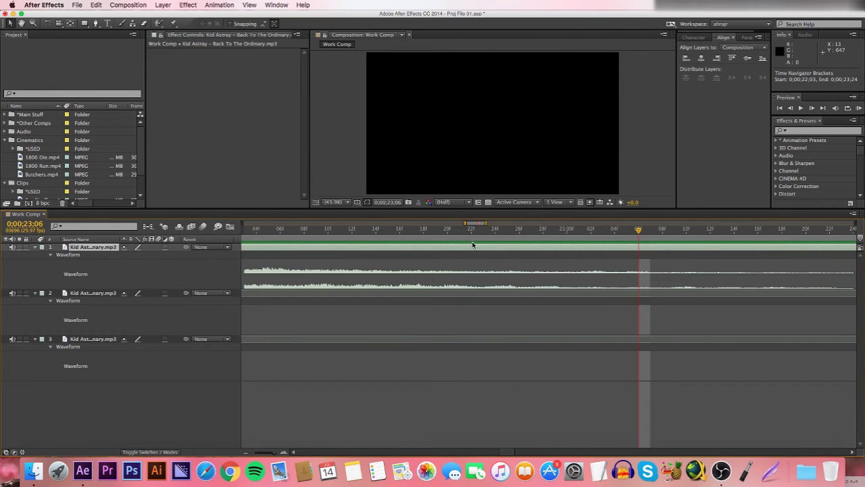
{"action": "key", "text": "i"}
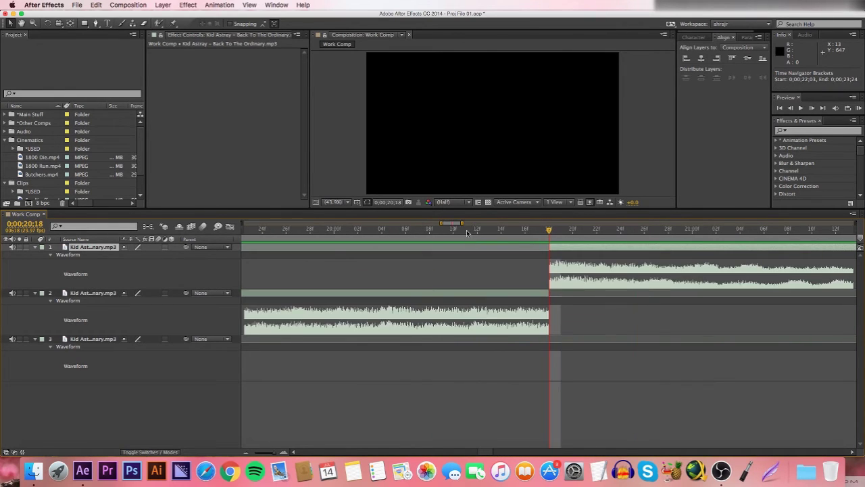
{"action": "left_click", "coordinate": [377, 234]}
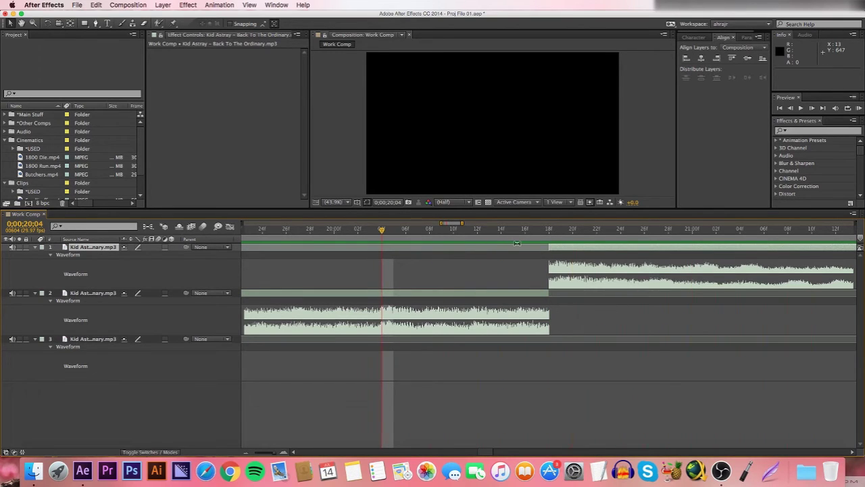
- Reveal the Audio Levels properties for the top and second song layers
{"action": "key", "text": "i"}
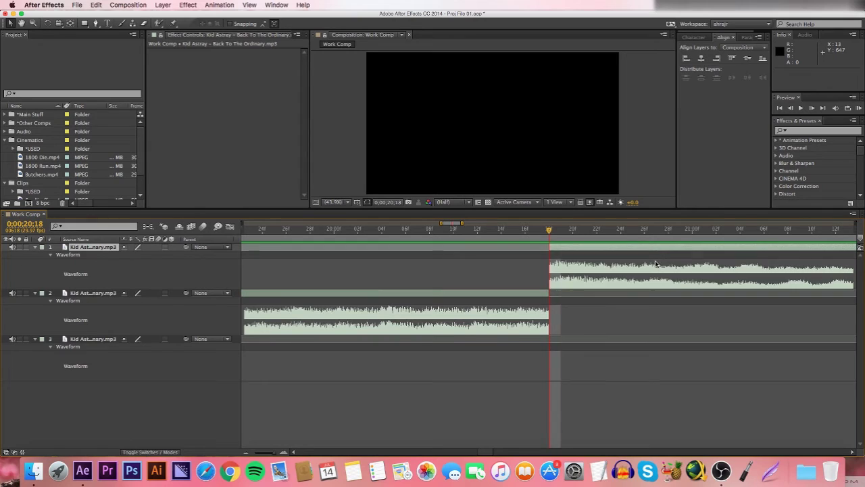
{"action": "key", "text": "l"}
{"action": "key", "text": "l"}
{"action": "left_click", "coordinate": [548, 270]}
{"action": "key", "text": "l"}
{"action": "key", "text": "l"}
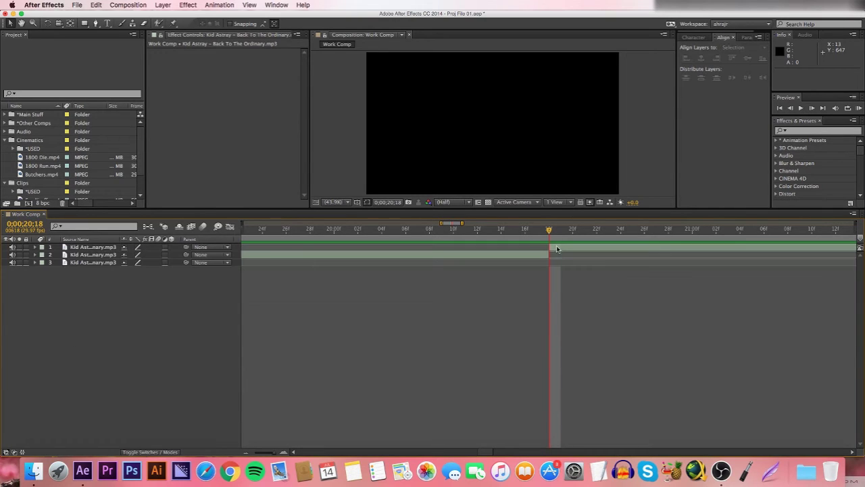
{"action": "left_click", "coordinate": [558, 247]}
{"action": "left_click", "coordinate": [538, 258], "text": "shift"}
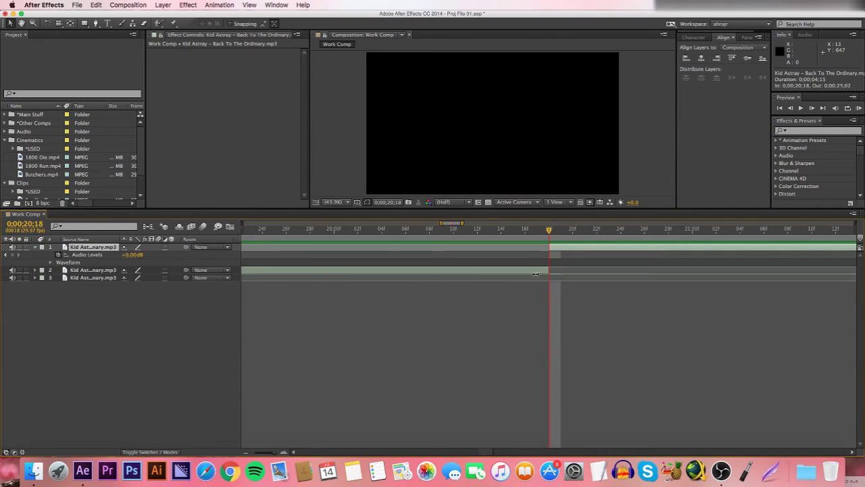
{"action": "key", "text": "l"}
{"action": "key", "text": "l"}
{"action": "left_click", "coordinate": [560, 250]}
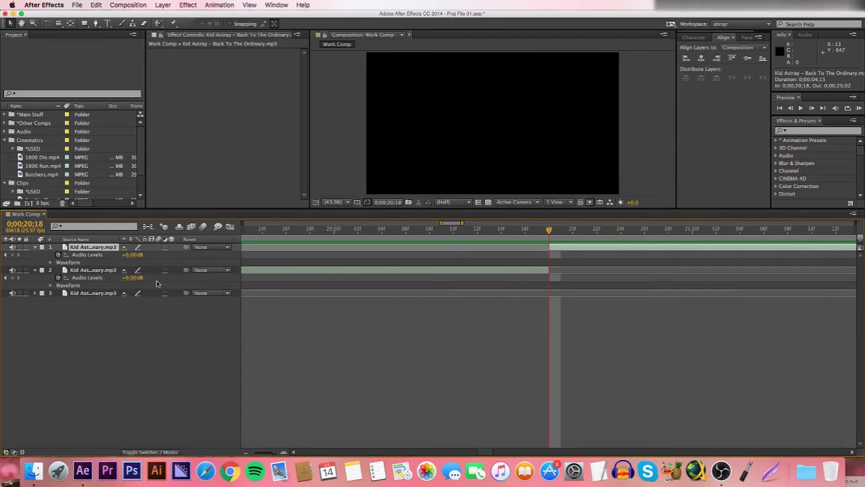
- Keyframe both layers' Audio Levels and drop the top layer to -48 dB ten frames earlier
{"action": "left_click", "coordinate": [12, 254]}
{"action": "left_click", "coordinate": [12, 278]}
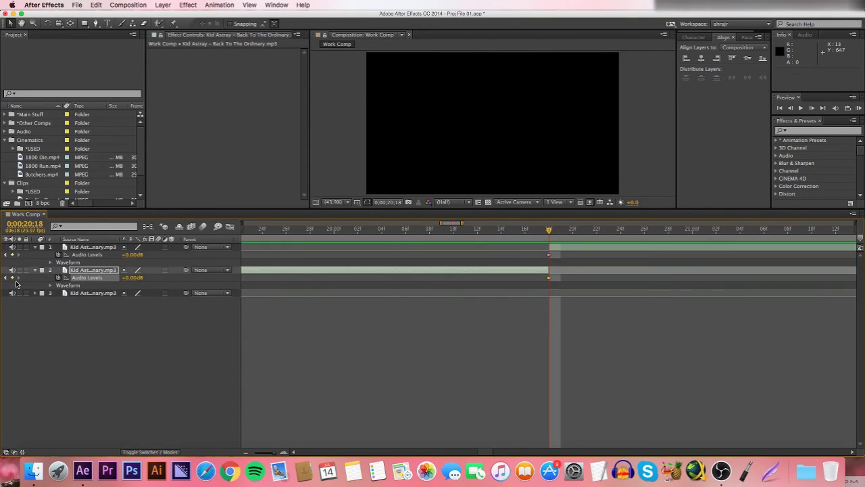
{"action": "key", "text": "shift+Page_Up"}
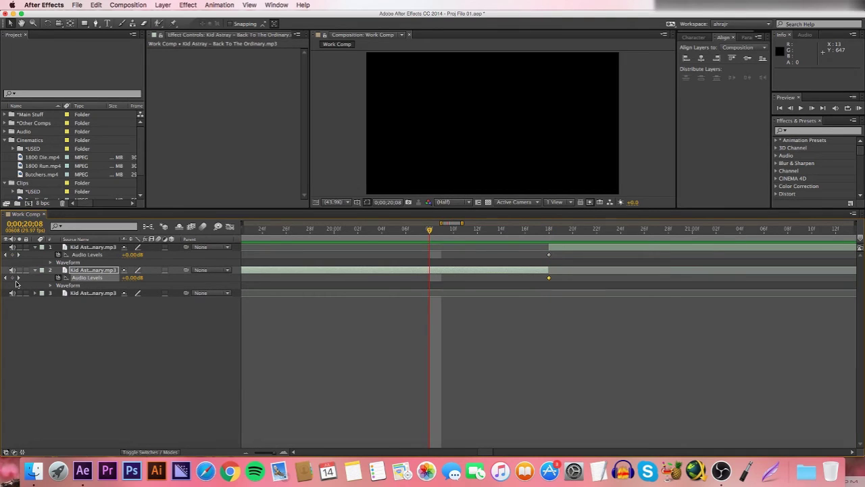
{"action": "key", "text": "alt+bracketleft"}
{"action": "key", "text": "super+z"}
{"action": "left_click", "coordinate": [559, 249]}
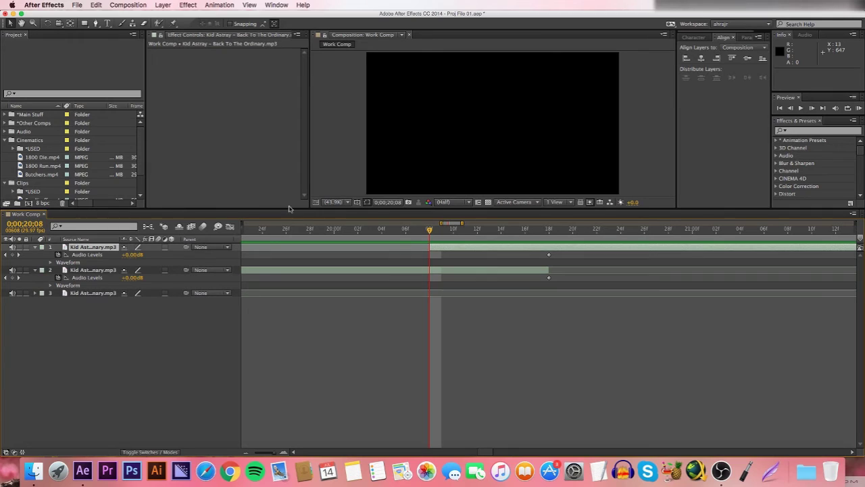
{"action": "left_click_drag", "start_coordinate": [133, 255], "coordinate": [51, 262]}
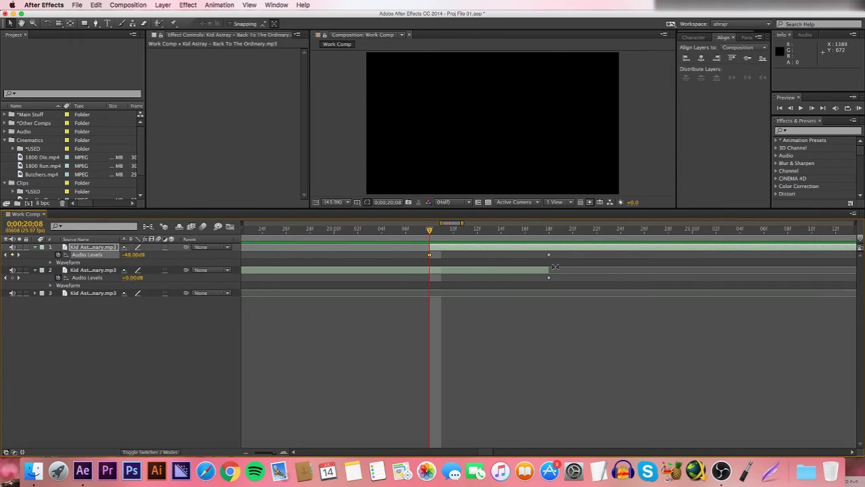
- At 0;00;20;28, keyframe the second song layer's audio down to -48 dB
{"action": "left_click", "coordinate": [559, 231]}
{"action": "key", "text": "shift+Page_Down"}
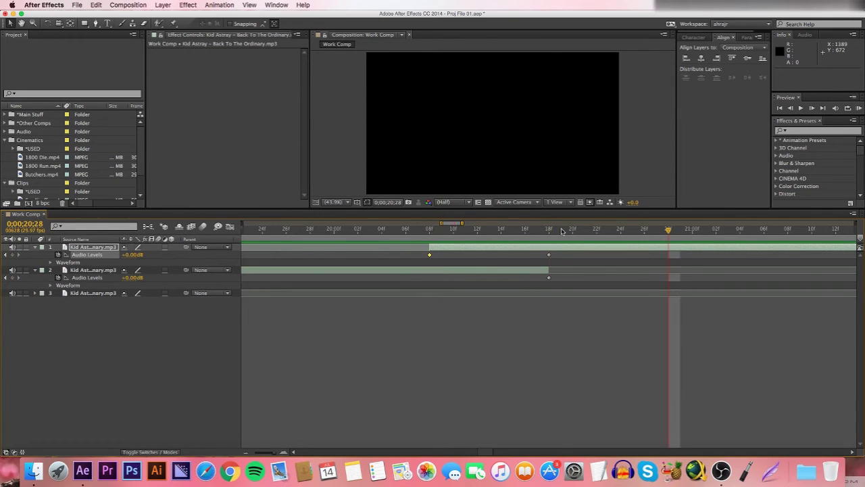
{"action": "left_click", "coordinate": [532, 268]}
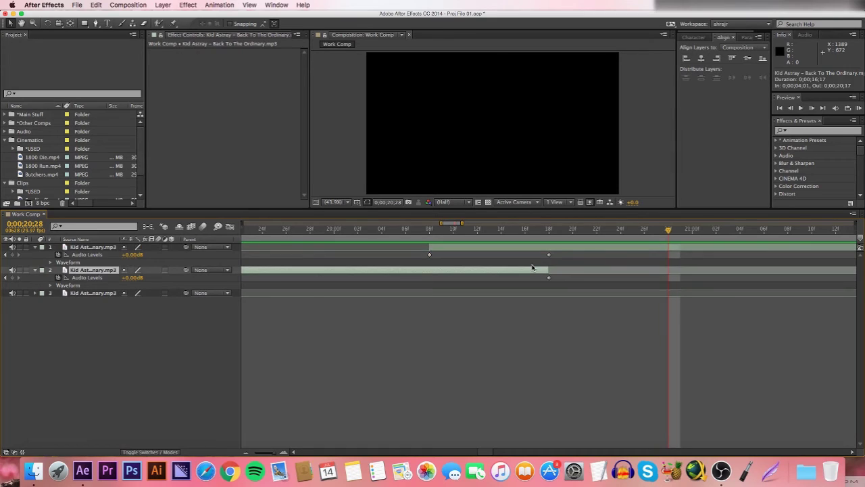
{"action": "left_click", "coordinate": [13, 278]}
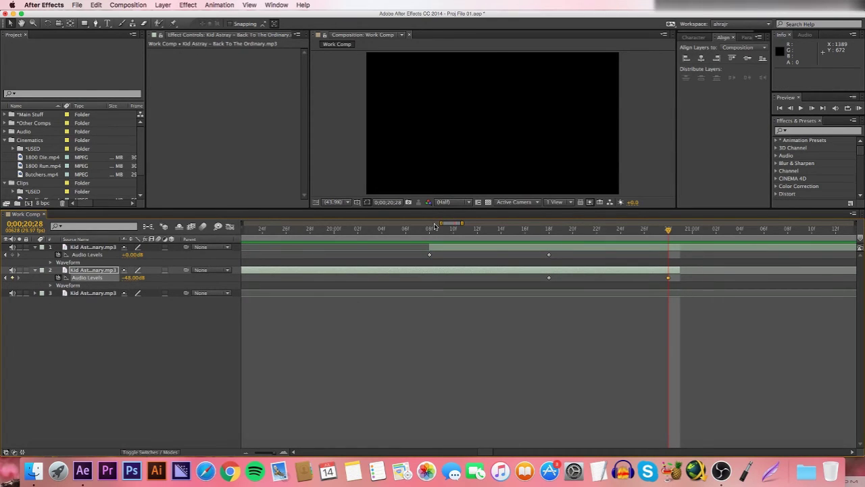
- Show both layers' waveforms, preview the crossfade from 0;00;20;01, and zoom out past 30 seconds
{"action": "key", "text": "l"}
{"action": "key", "text": "l"}
{"action": "left_click", "coordinate": [435, 248]}
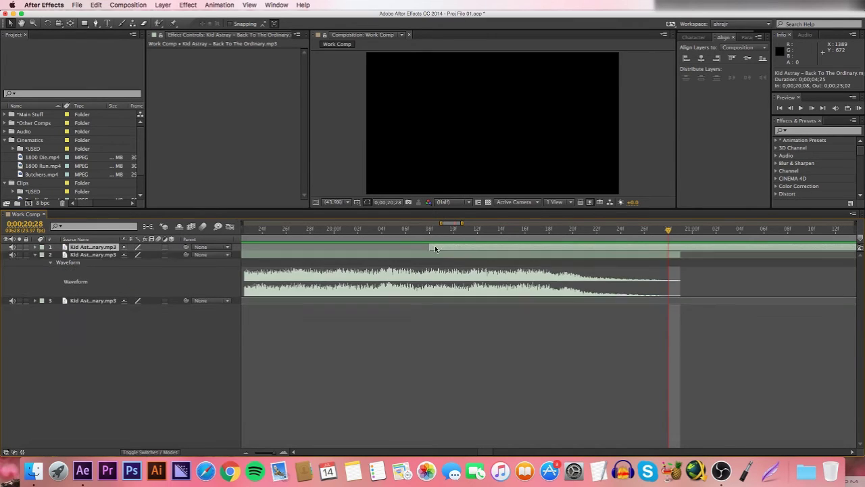
{"action": "key", "text": "l"}
{"action": "key", "text": "l"}
{"action": "left_click", "coordinate": [348, 233]}
{"action": "key", "text": "KP_Decimal"}
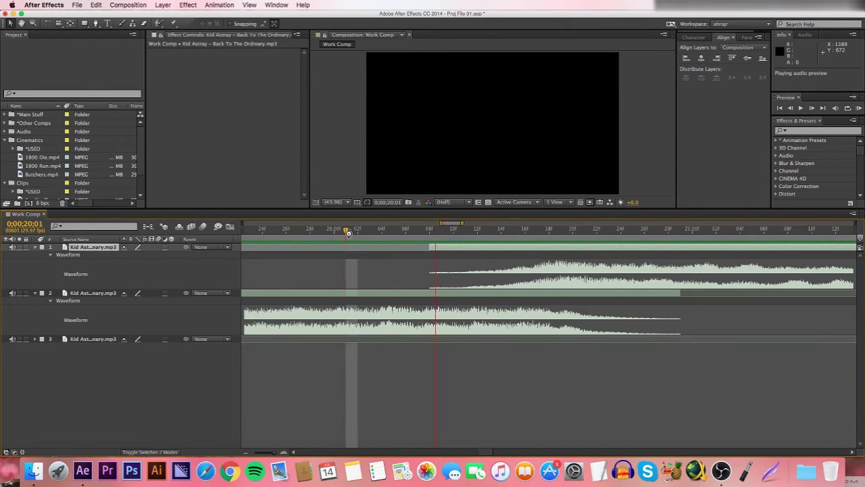
{"action": "left_click_drag", "start_coordinate": [440, 223], "coordinate": [174, 278]}
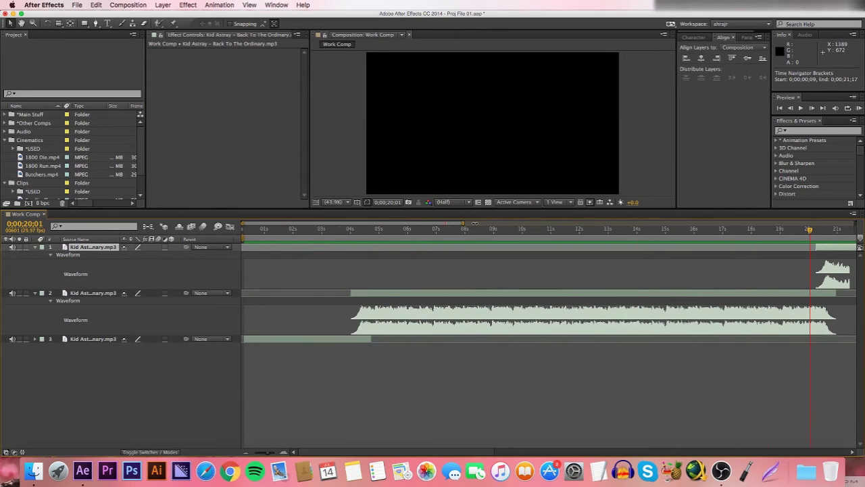
{"action": "key", "text": "minus"}
{"action": "key", "text": "minus"}
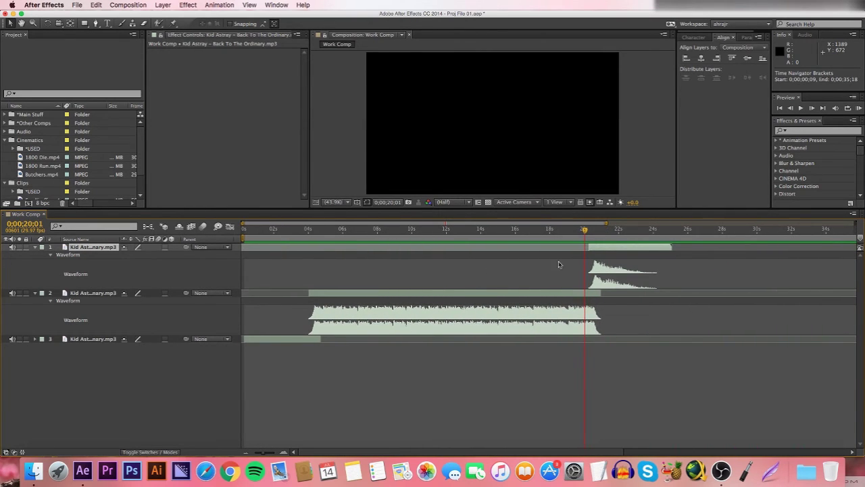
- Mark the work area from the comp's first frame to the 30-second mark
{"action": "left_click_drag", "start_coordinate": [587, 235], "coordinate": [677, 259]}
{"action": "left_click_drag", "start_coordinate": [677, 234], "coordinate": [758, 242]}
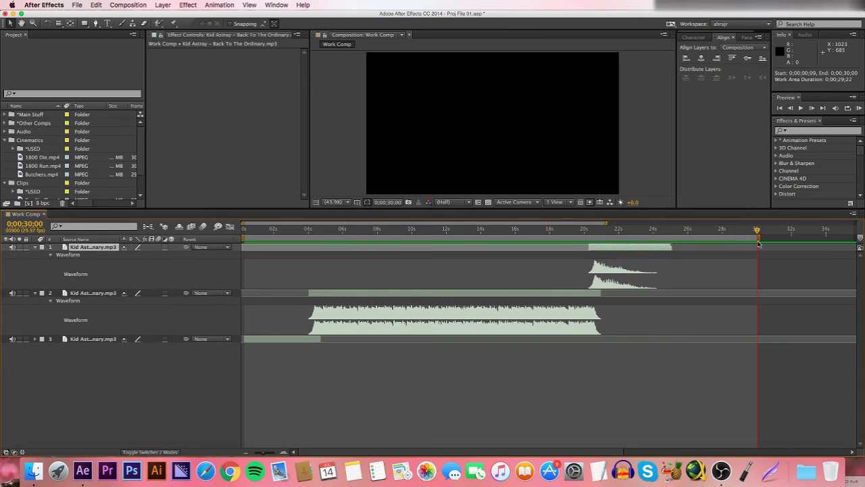
{"action": "left_click", "coordinate": [285, 230]}
{"action": "left_click_drag", "start_coordinate": [284, 229], "coordinate": [245, 230]}
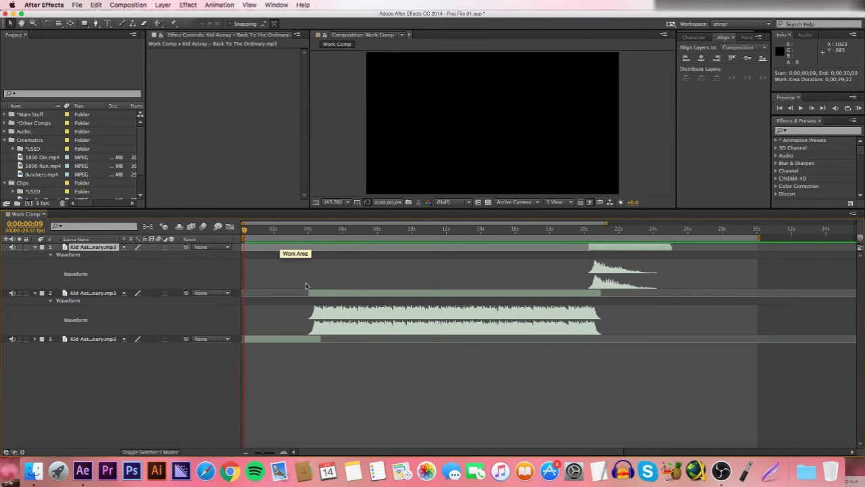
{"action": "right_click", "coordinate": [281, 238]}
- Trim Work Comp to the 30-second work area and select all three song layers
{"action": "left_click", "coordinate": [315, 262]}
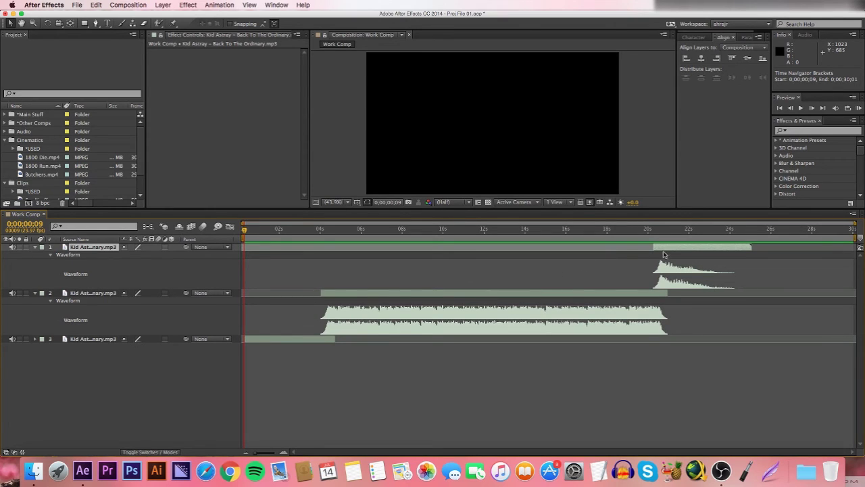
{"action": "left_click", "coordinate": [780, 429]}
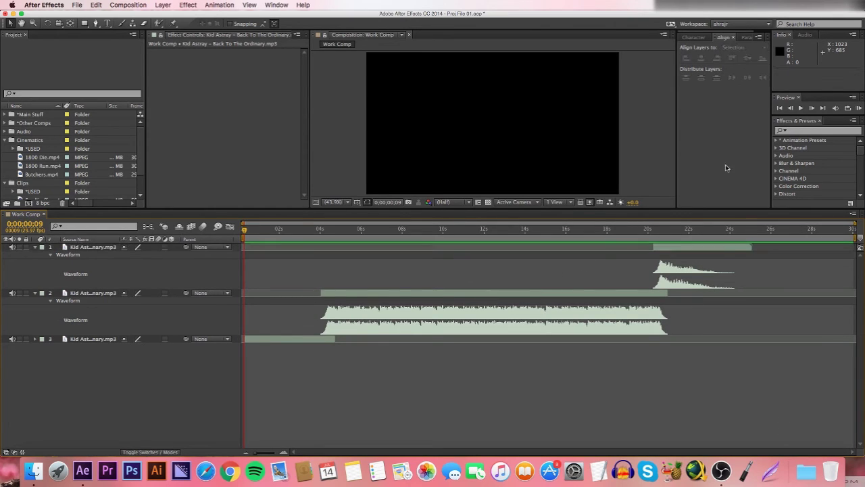
{"action": "left_click", "coordinate": [721, 250]}
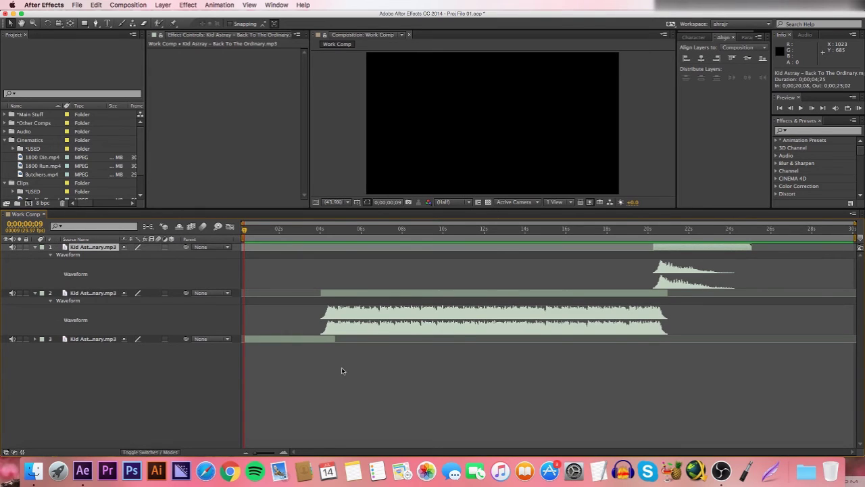
{"action": "left_click", "coordinate": [311, 338], "text": "shift"}
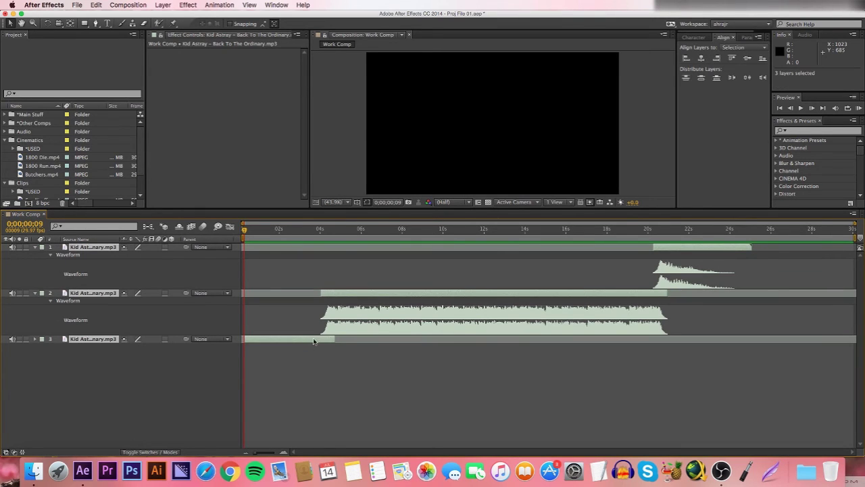
{"action": "left_click", "coordinate": [341, 424]}
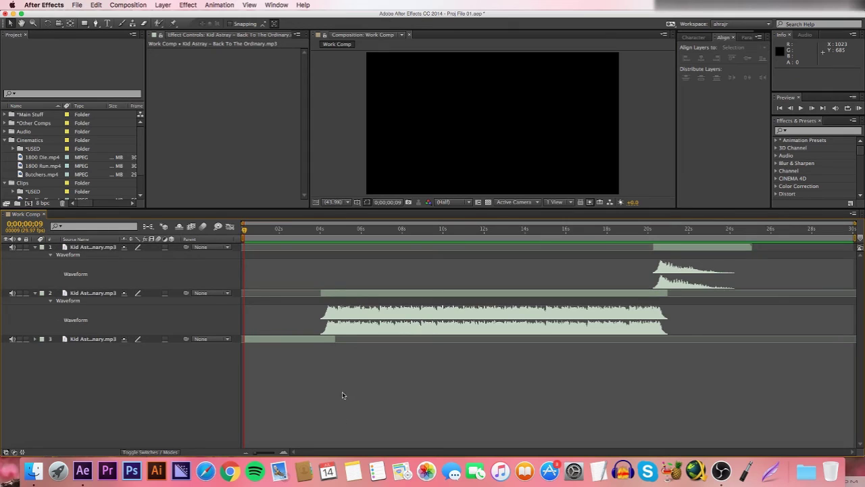
{"action": "key", "text": "super+a"}
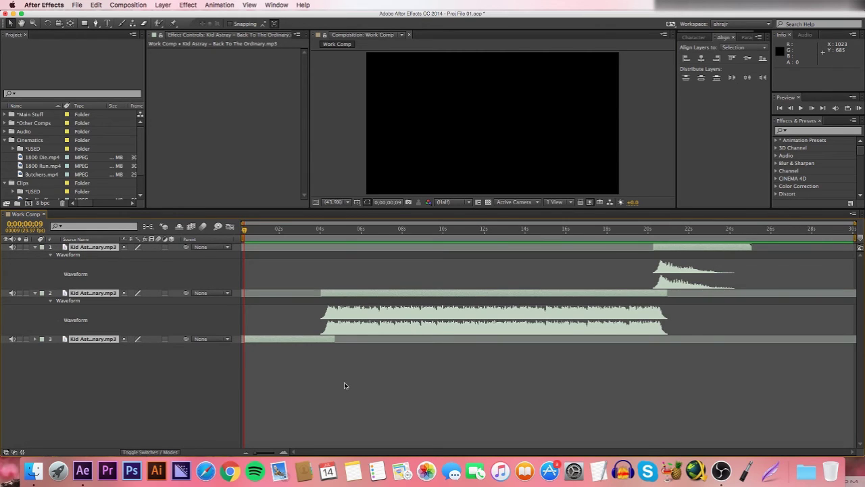
{"action": "right_click", "coordinate": [327, 341]}
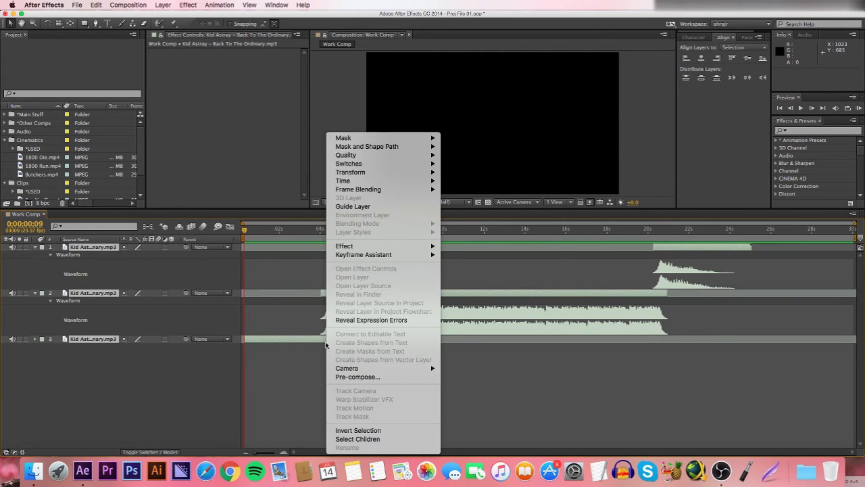
- Pre-compose the three song layers as 'Song Comp' with Move all attributes selected
{"action": "left_click", "coordinate": [342, 377]}
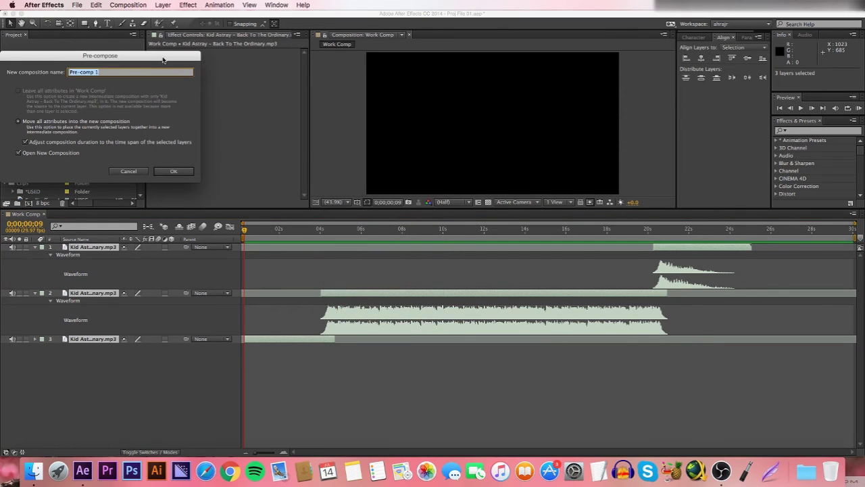
{"action": "left_click_drag", "start_coordinate": [164, 58], "coordinate": [490, 93]}
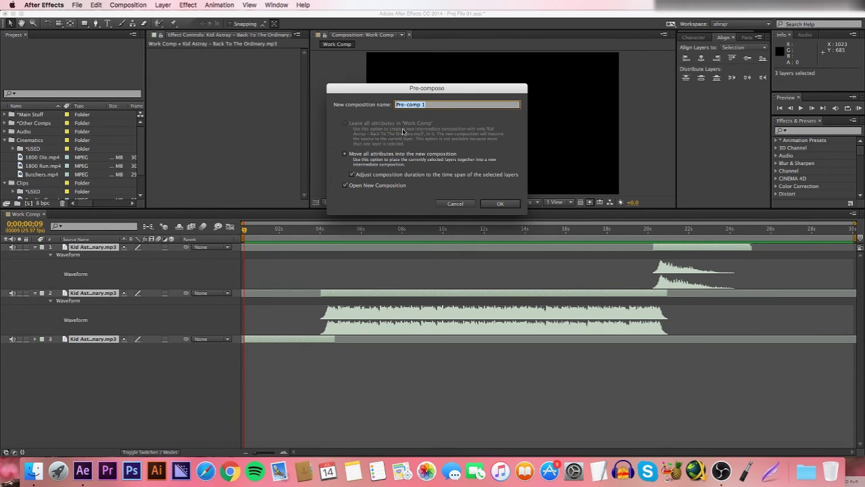
{"action": "left_click", "coordinate": [345, 154]}
{"action": "type", "text": "Song Comp"}
{"action": "left_click", "coordinate": [507, 204]}
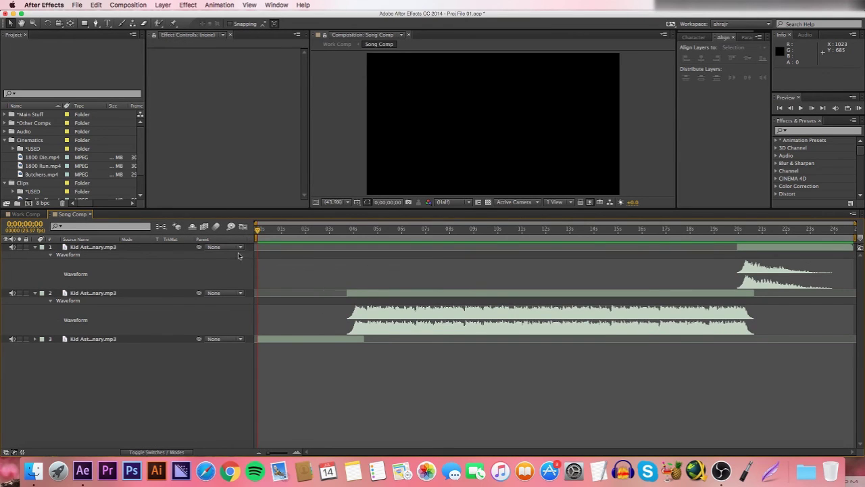
- Back in Work Comp, reveal the Song Comp layer's waveform and switch off its video
{"action": "left_click", "coordinate": [27, 213]}
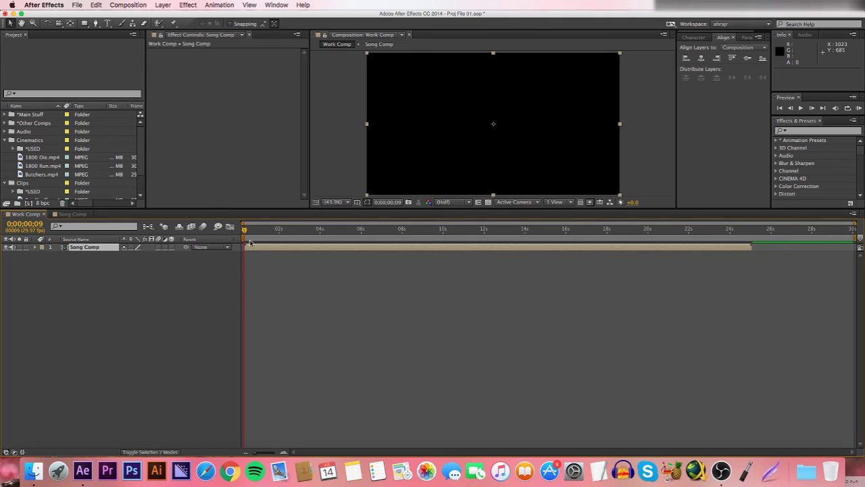
{"action": "key", "text": "l"}
{"action": "key", "text": "l"}
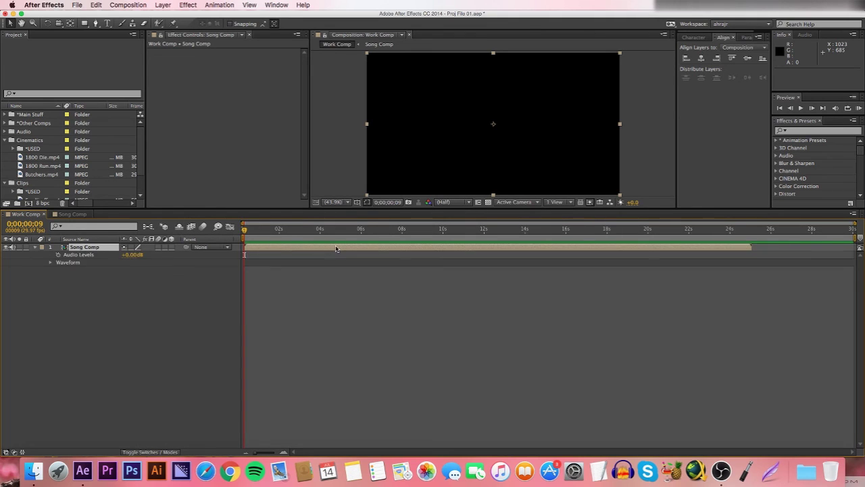
{"action": "left_click_drag", "start_coordinate": [247, 239], "coordinate": [378, 238]}
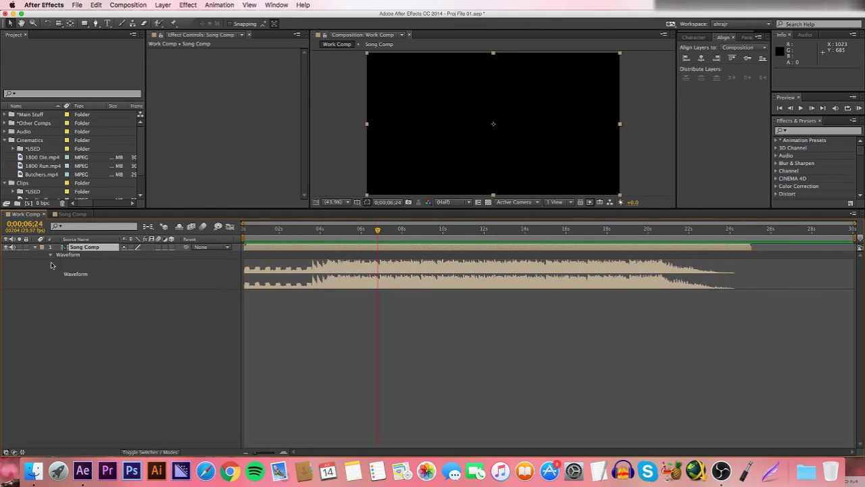
{"action": "left_click", "coordinate": [6, 248]}
- Give the Song Comp layer a Sea Foam label, then zoom in and set the time near 0;00;03;17
{"action": "left_click", "coordinate": [43, 247]}
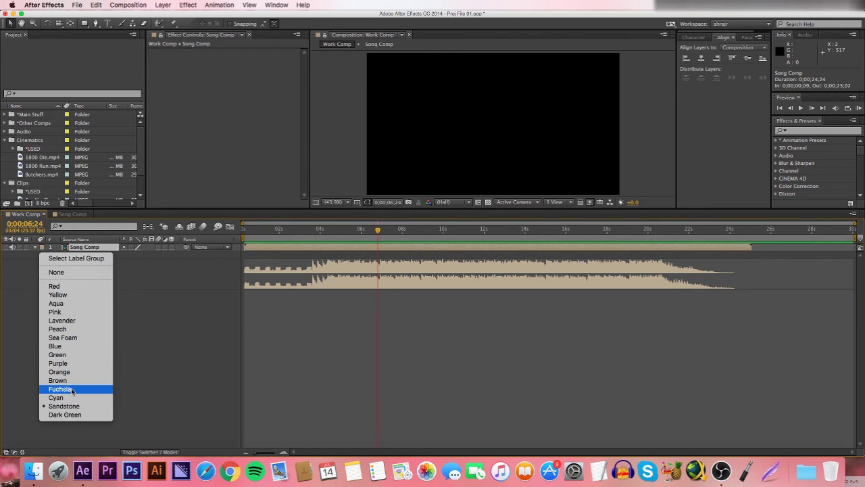
{"action": "left_click", "coordinate": [76, 338]}
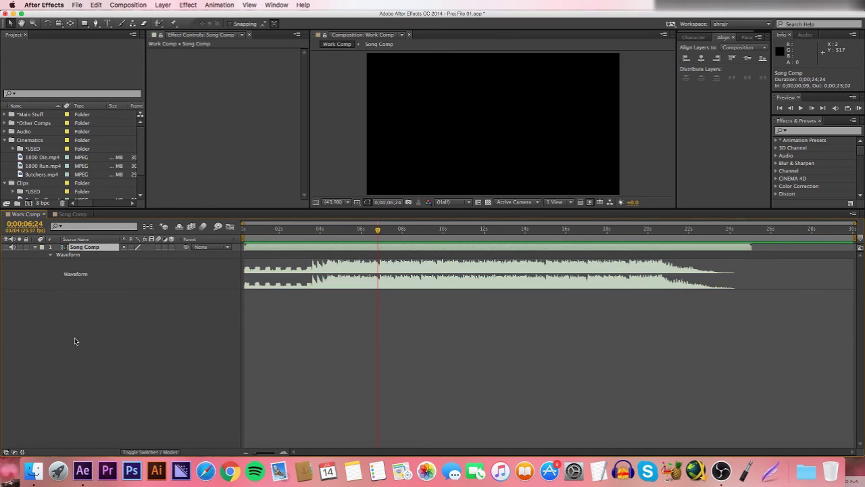
{"action": "left_click", "coordinate": [312, 283]}
{"action": "left_click", "coordinate": [319, 248]}
{"action": "key", "text": "i"}
{"action": "left_click_drag", "start_coordinate": [247, 231], "coordinate": [482, 278]}
{"action": "left_click_drag", "start_coordinate": [854, 222], "coordinate": [453, 237]}
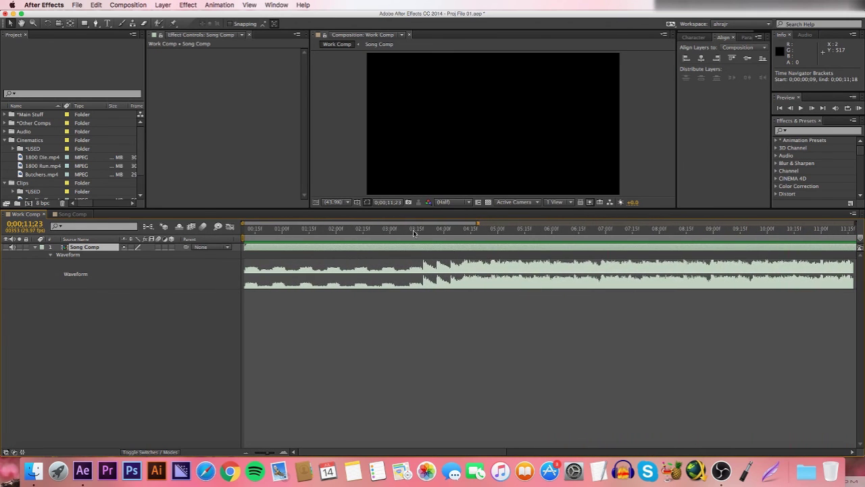
{"action": "left_click", "coordinate": [407, 230]}
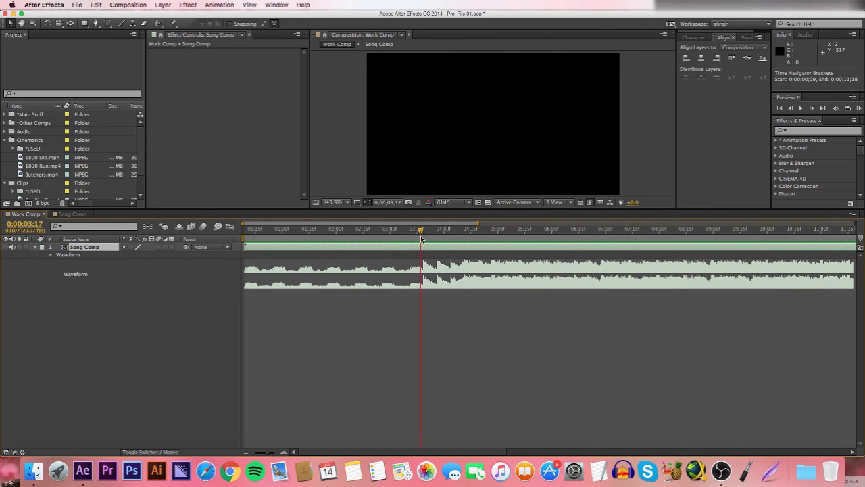